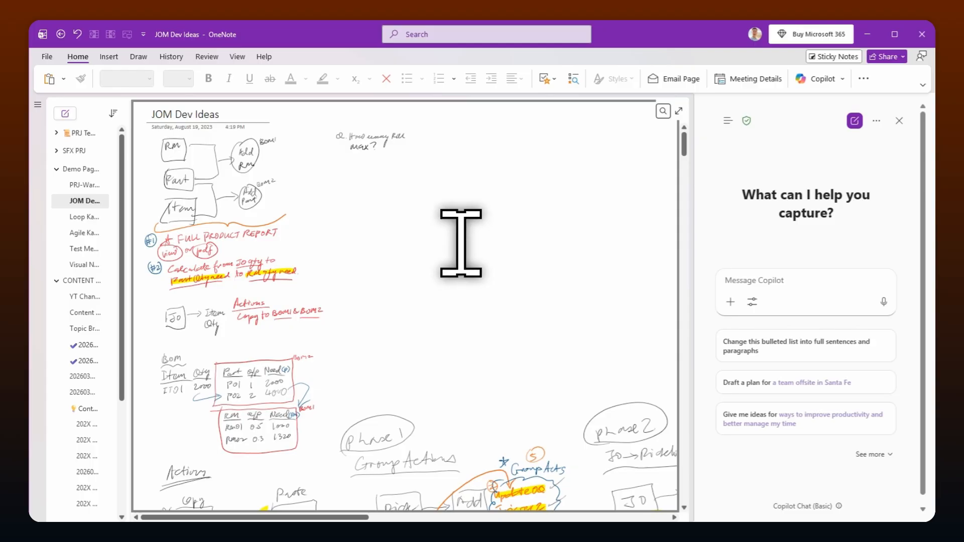
# Ask Copilot to "Summarize the key points and learnings from this page in bulleted list" for the JOM Dev Ideas page
pyautogui.scroll(-10, 461, 242)
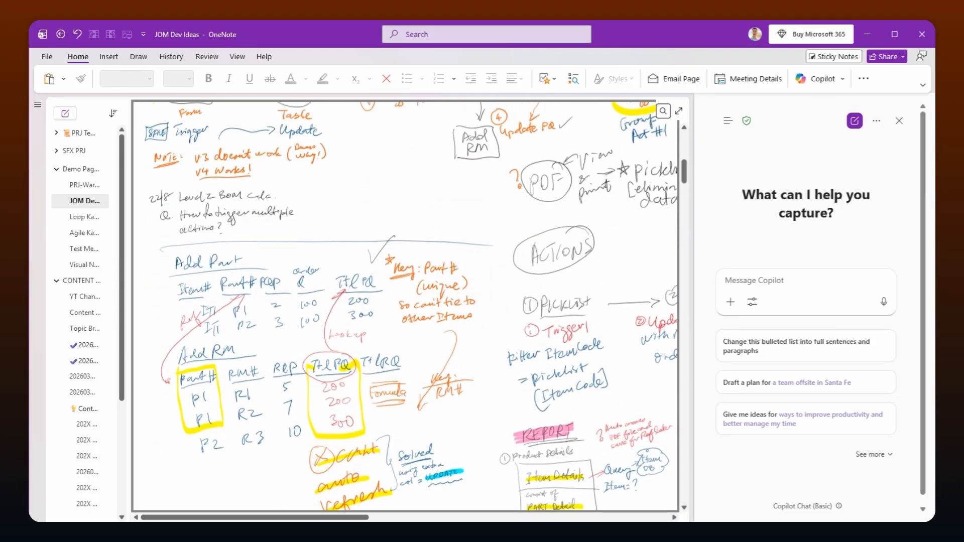
pyautogui.scroll(-15, 405, 306)
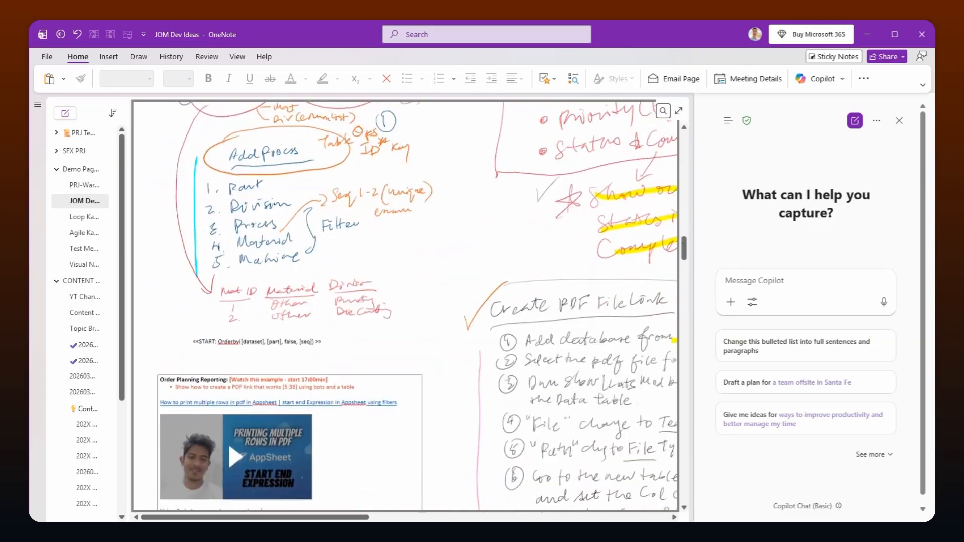
pyautogui.scroll(-12, 461, 242)
pyautogui.scroll(9, 461, 242)
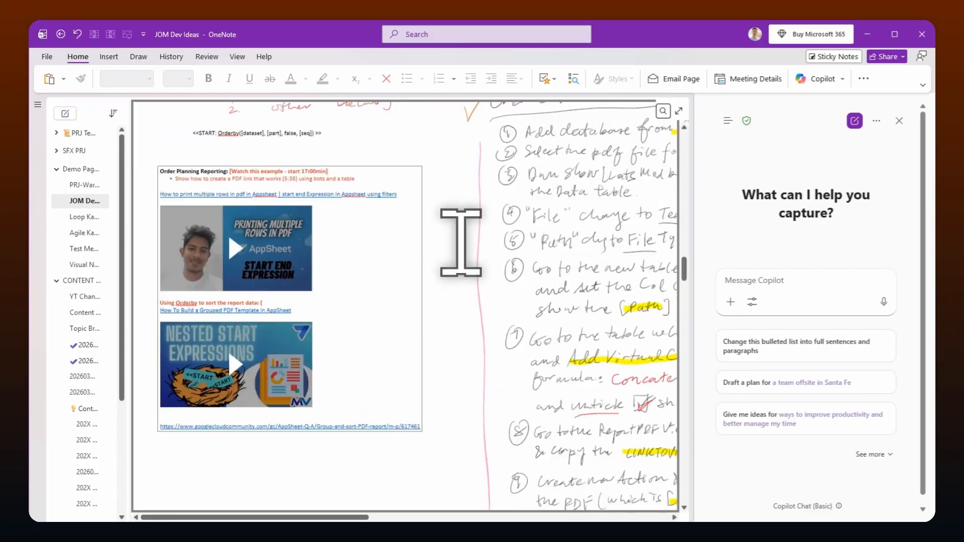
pyautogui.scroll(20, 461, 242)
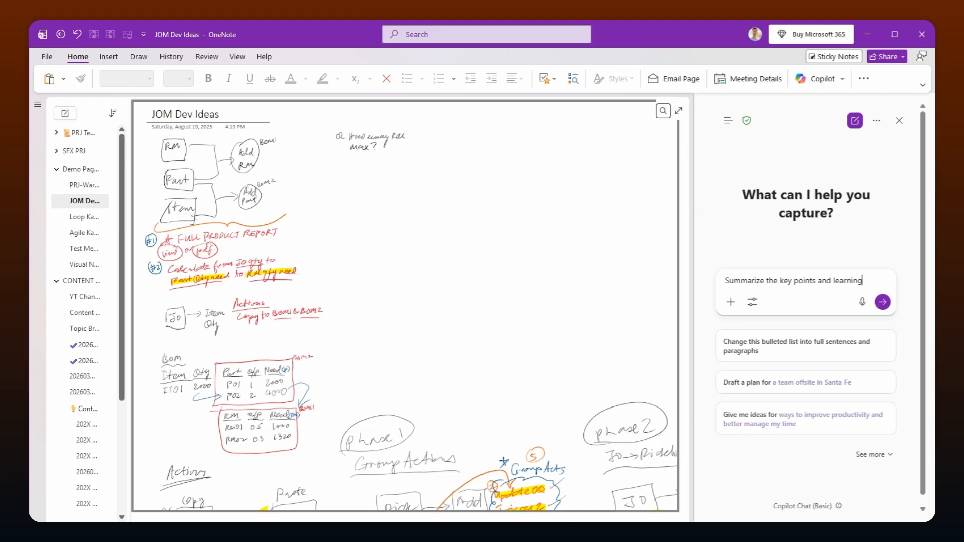
pyautogui.write('from this page in bulleted list')
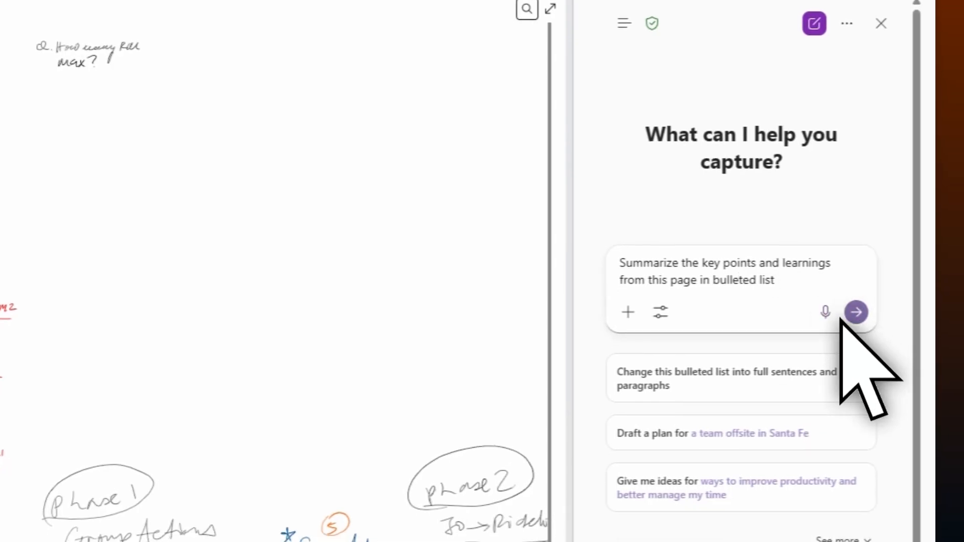
pyautogui.click(883, 313)
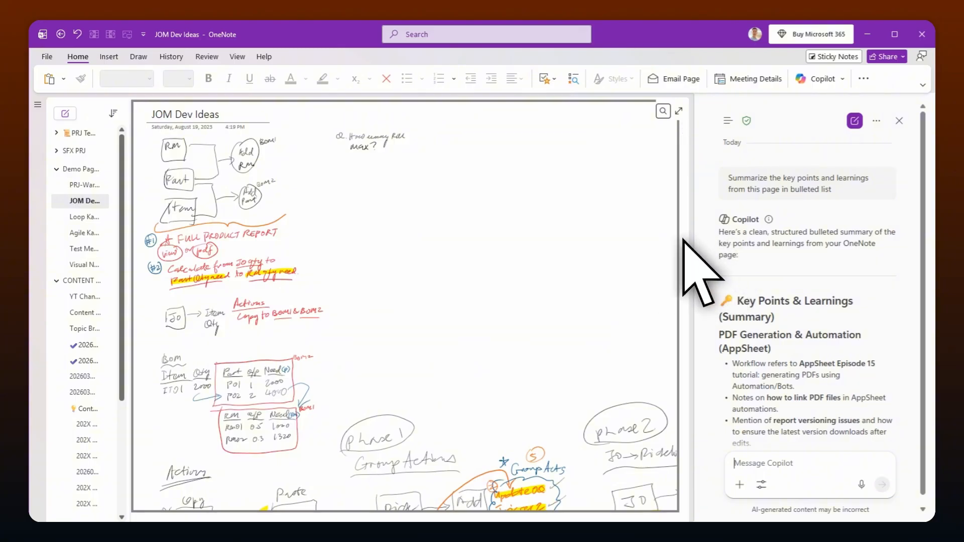
# Widen the Copilot pane and read through the summary's PDF automation points, references, key expressions, video time markers and other AppSheet concepts
pyautogui.moveTo(693, 243); pyautogui.dragTo(636, 243)
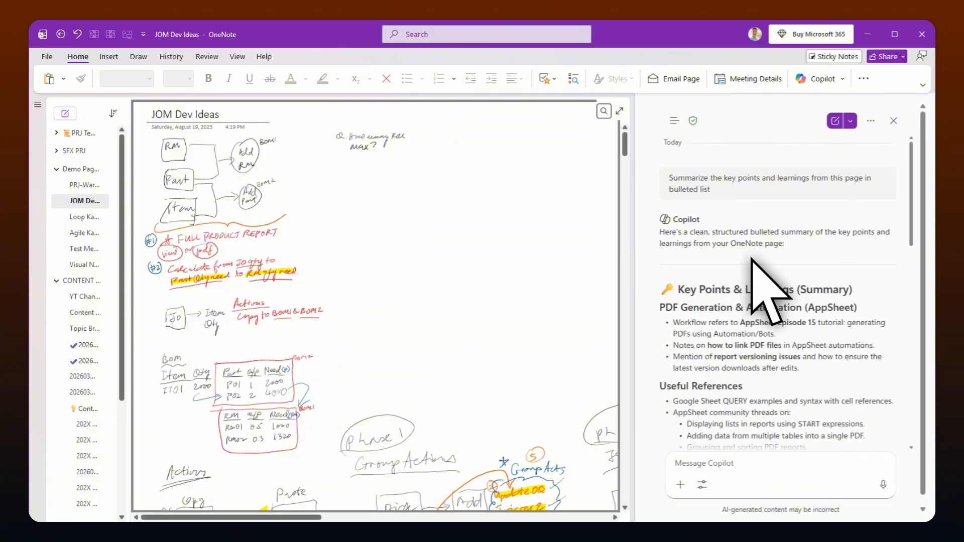
pyautogui.scroll(-10, 771, 266)
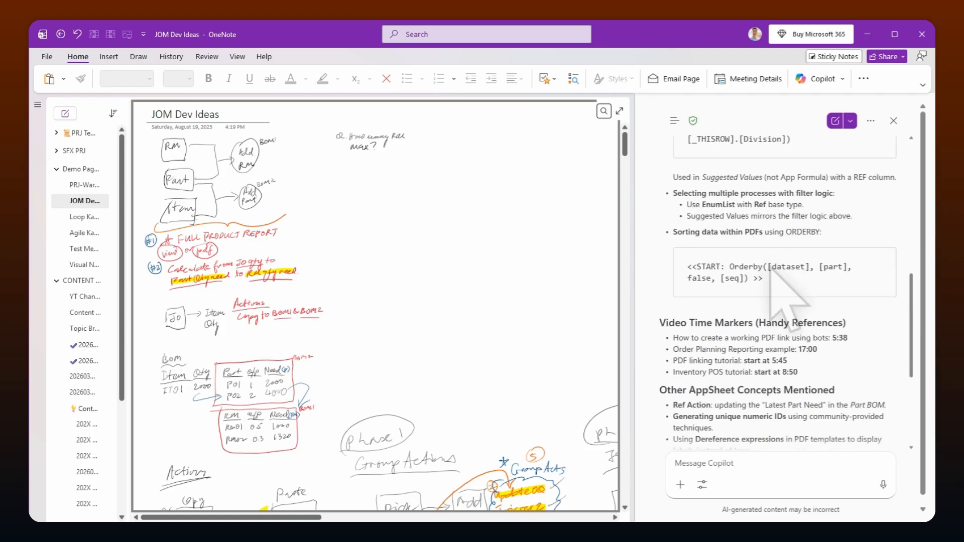
pyautogui.scroll(10, 778, 301)
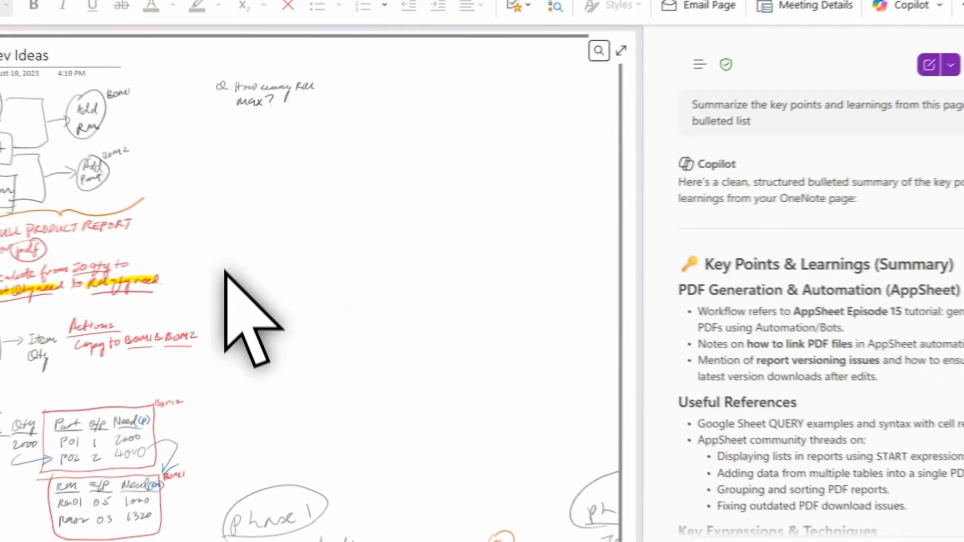
pyautogui.scroll(-8, 920, 303)
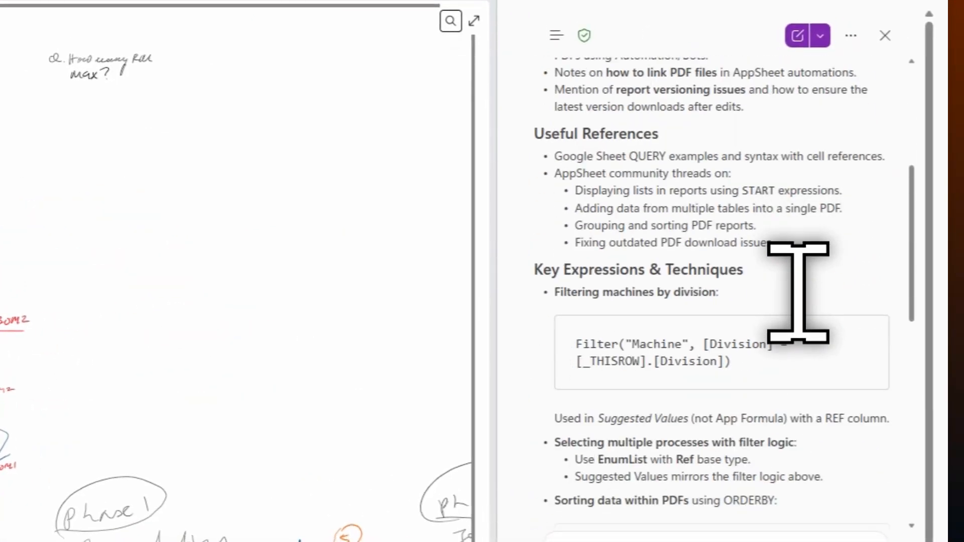
pyautogui.scroll(-5, 799, 293)
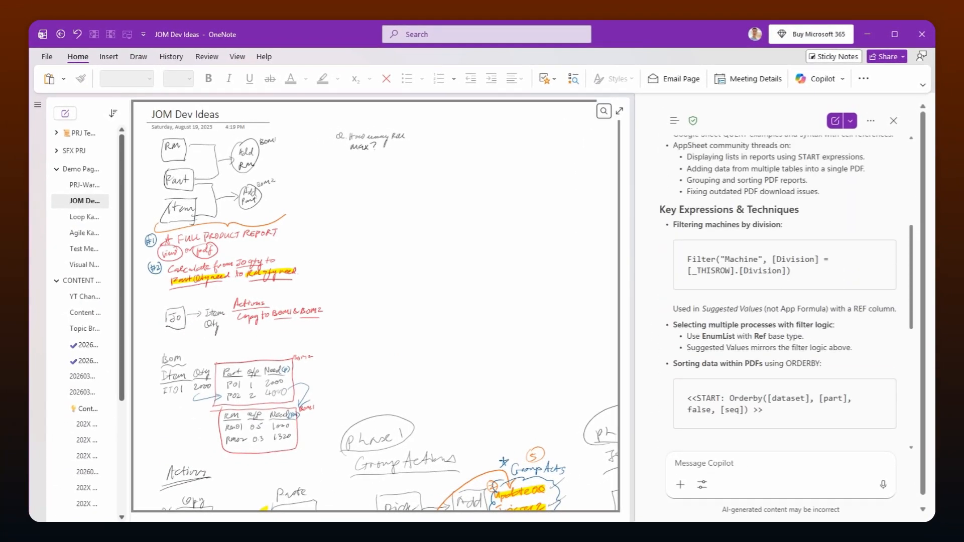
pyautogui.scroll(-1, 753, 256)
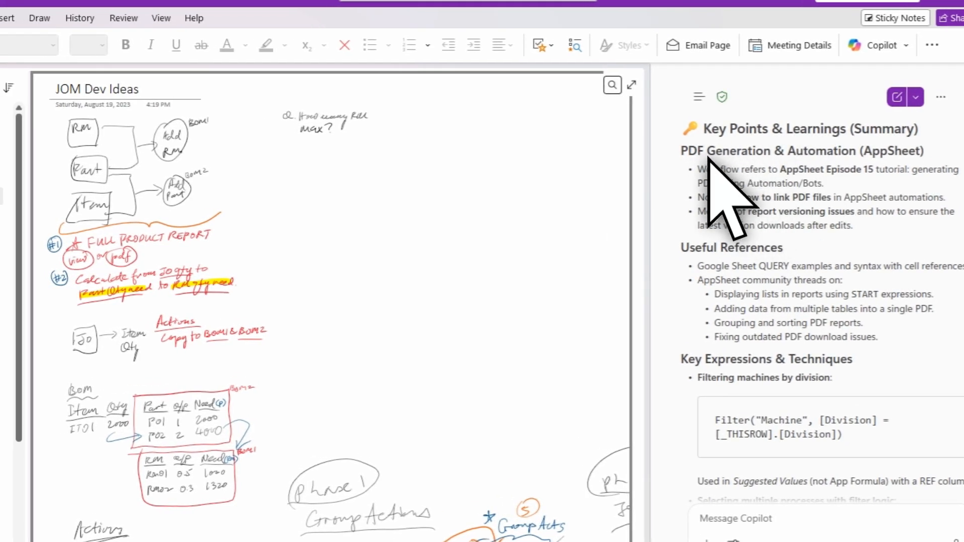
pyautogui.scroll(-1, 863, 207)
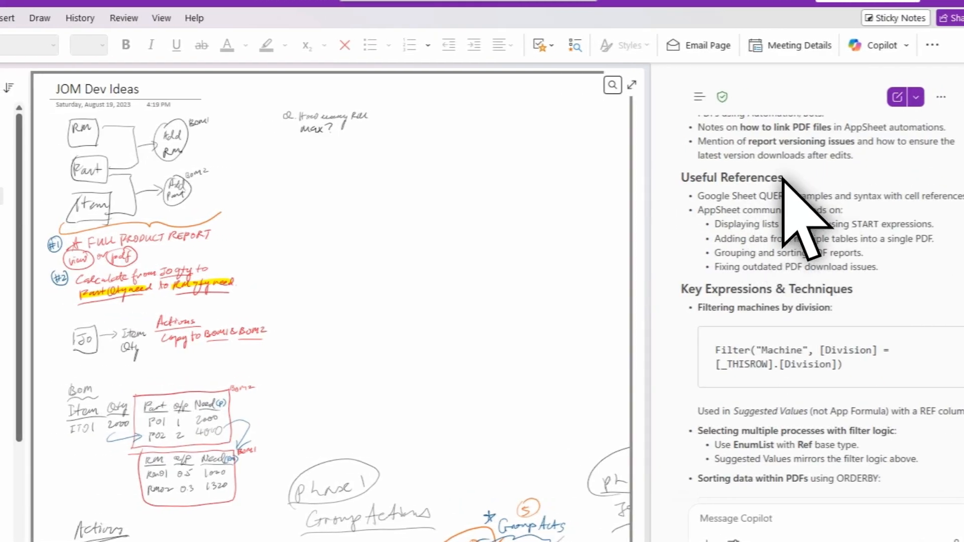
pyautogui.scroll(-2, 798, 236)
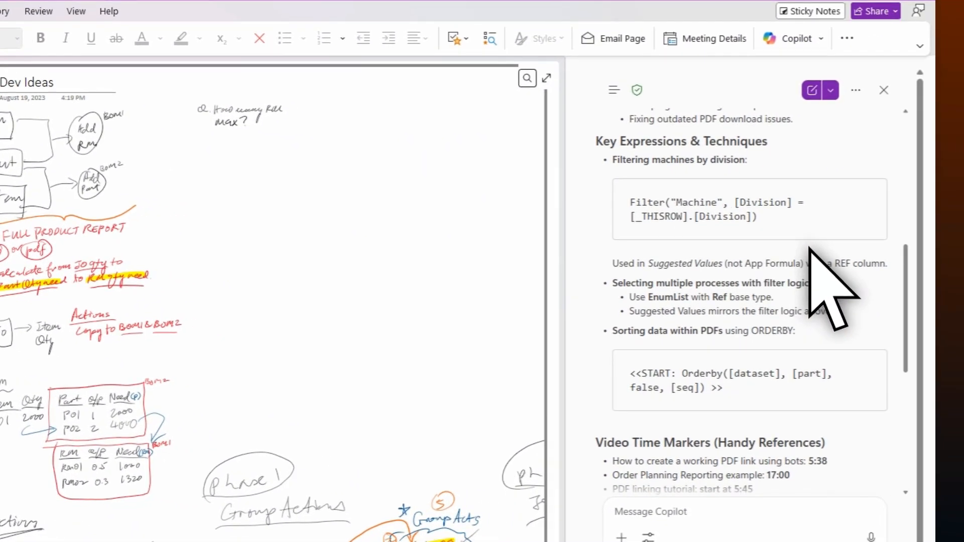
pyautogui.scroll(-2, 816, 279)
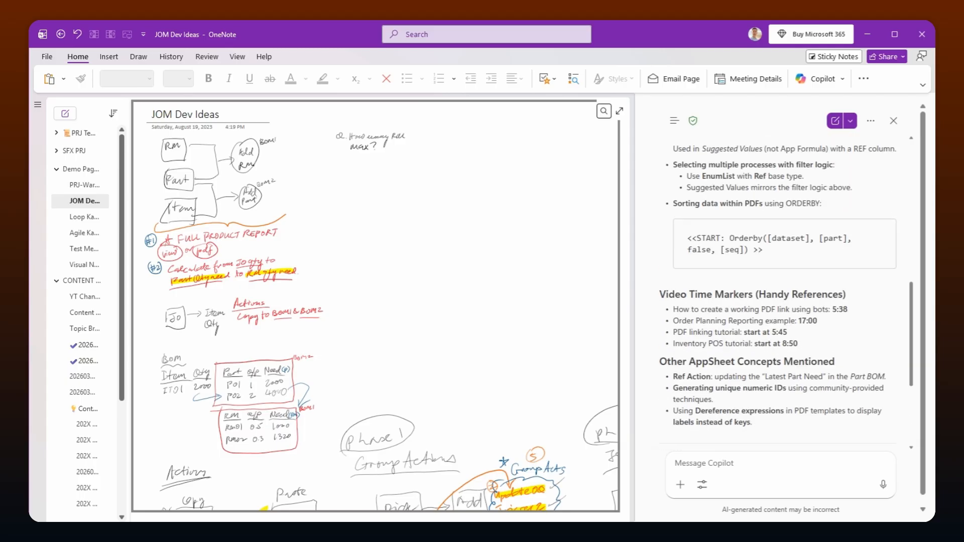
pyautogui.scroll(2, 784, 281)
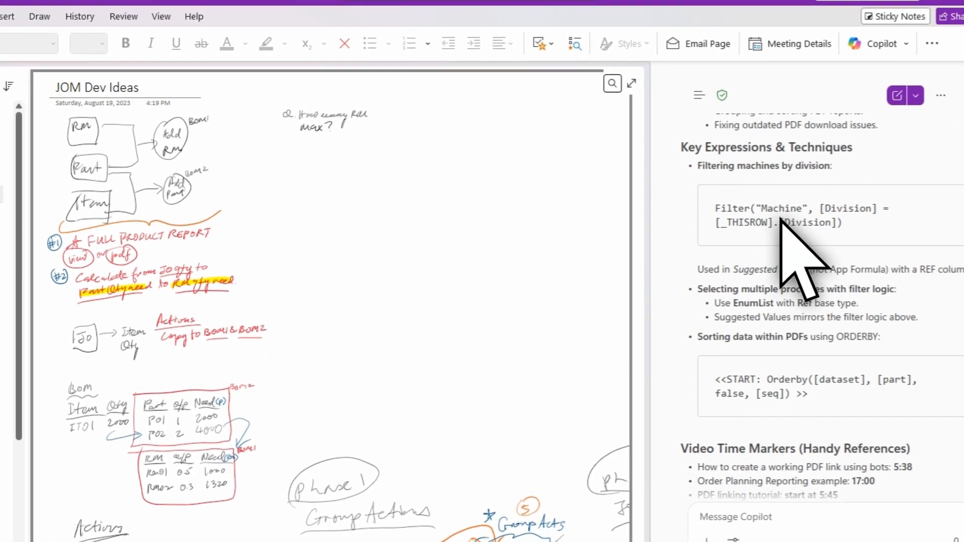
pyautogui.scroll(-3, 783, 221)
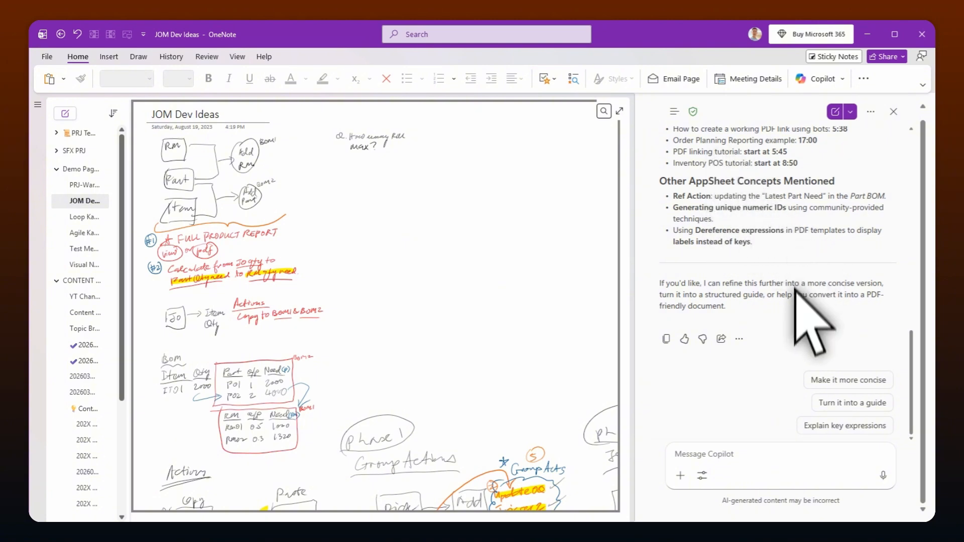
# Have Copilot turn the summary into a guide and checklist, and request its conversion with "convert to downloadable pdf"
pyautogui.click(857, 402)
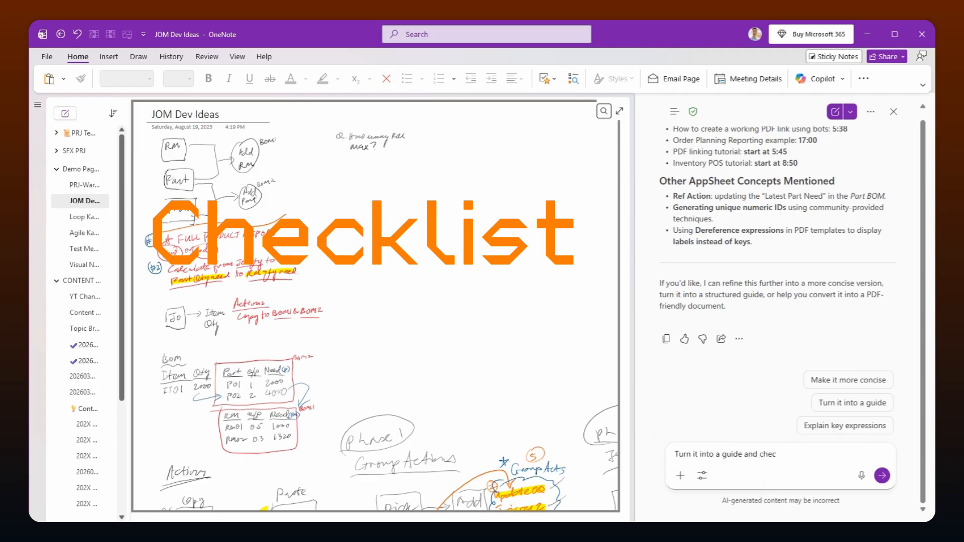
pyautogui.click(881, 476)
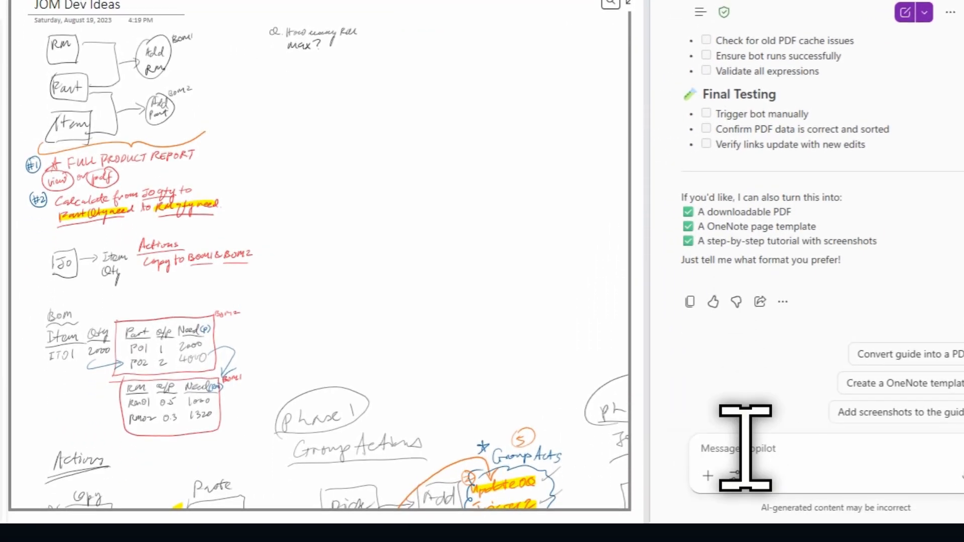
pyautogui.write('vert to downloadable pdf')
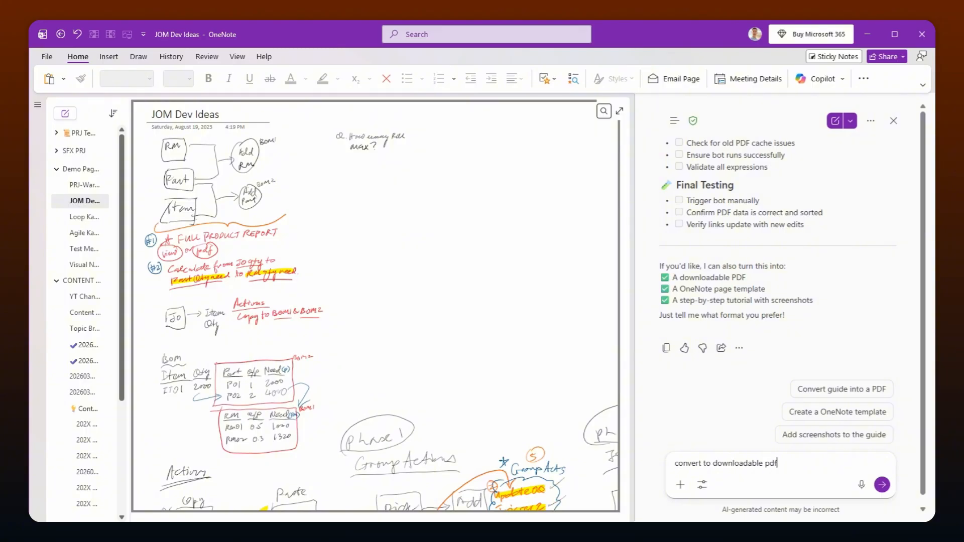
pyautogui.press('Return')
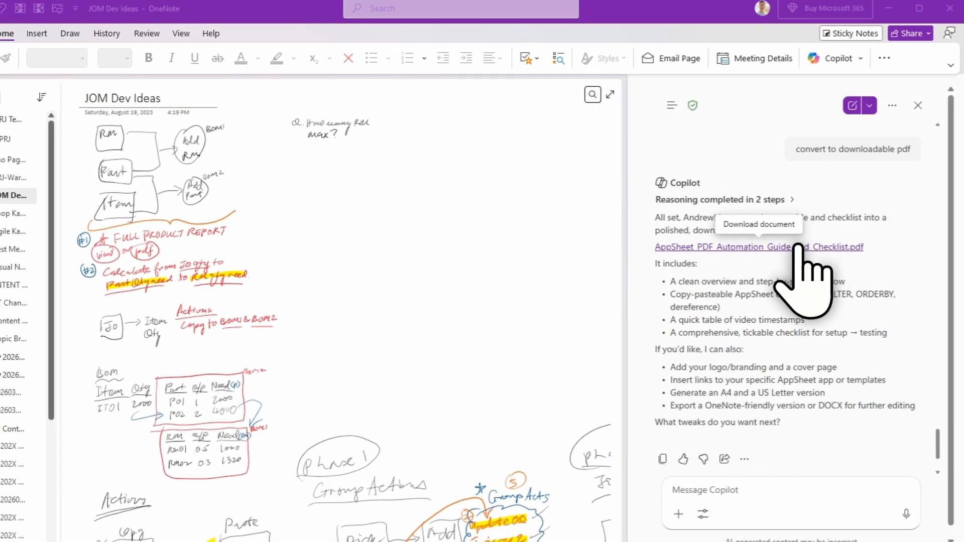
# Download the AppSheet PDF Automation Guide and Checklist PDF from Copilot's reply and open the file to view it
pyautogui.click(787, 247)
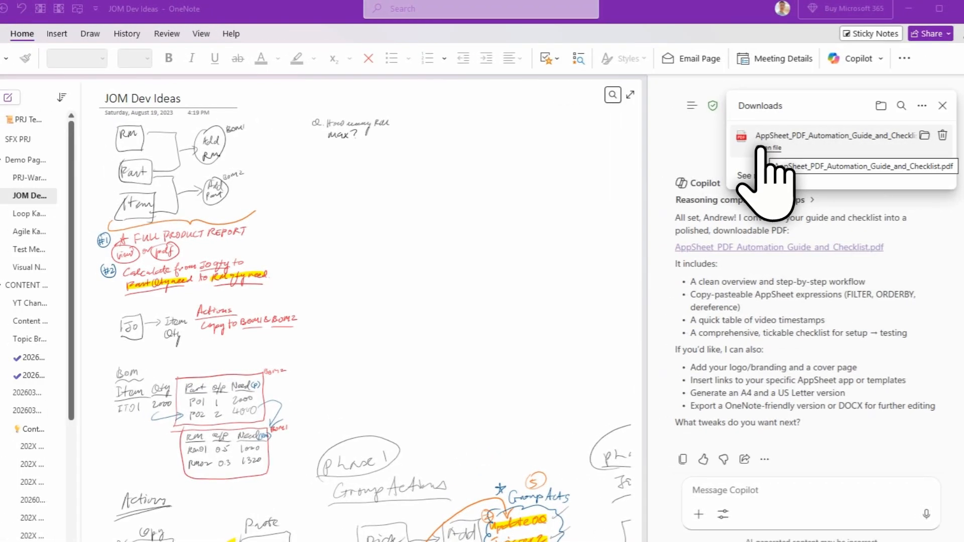
pyautogui.click(764, 149)
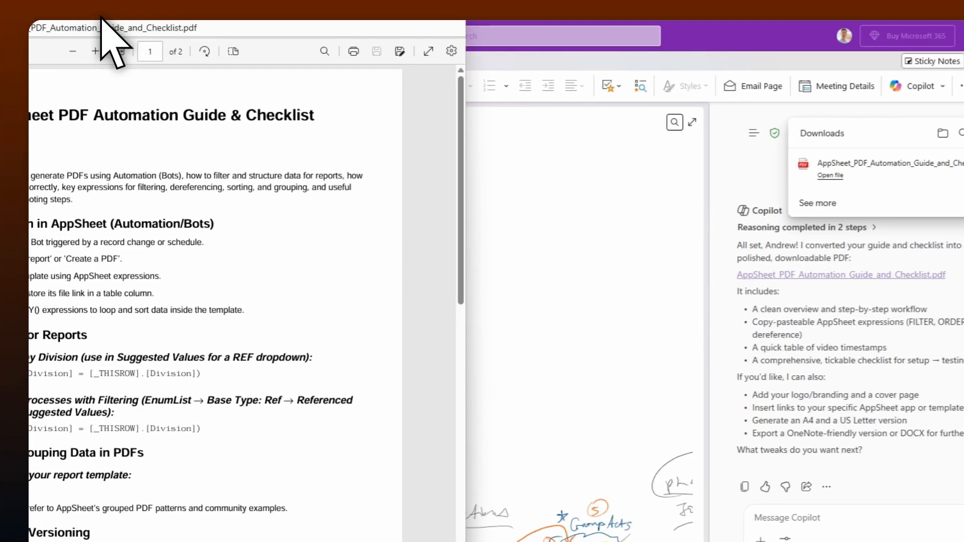
pyautogui.moveTo(100, 17); pyautogui.dragTo(962, 24)
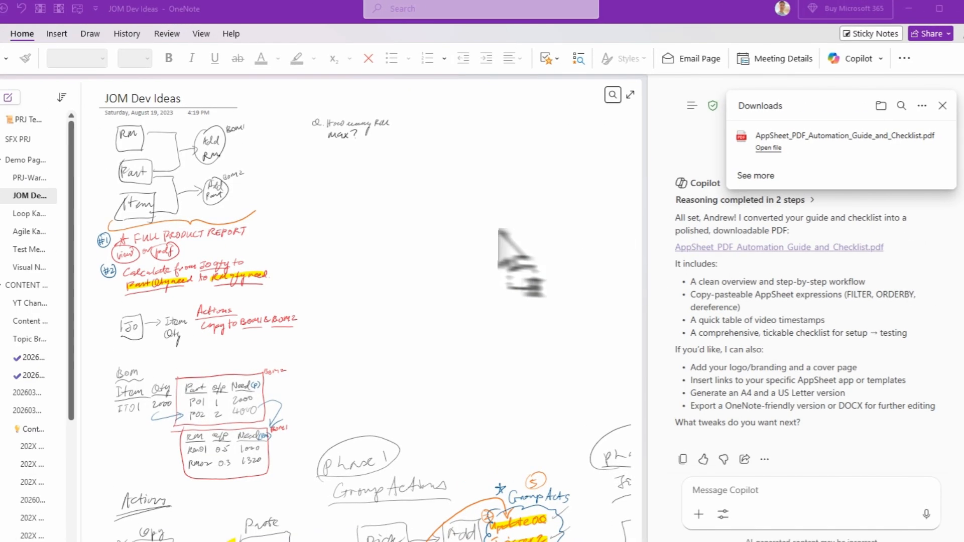
# Insert the downloaded PDF into the JOM Dev Ideas page as a printout and close the Copilot pane
pyautogui.moveTo(326, 166); pyautogui.dragTo(326, 166)
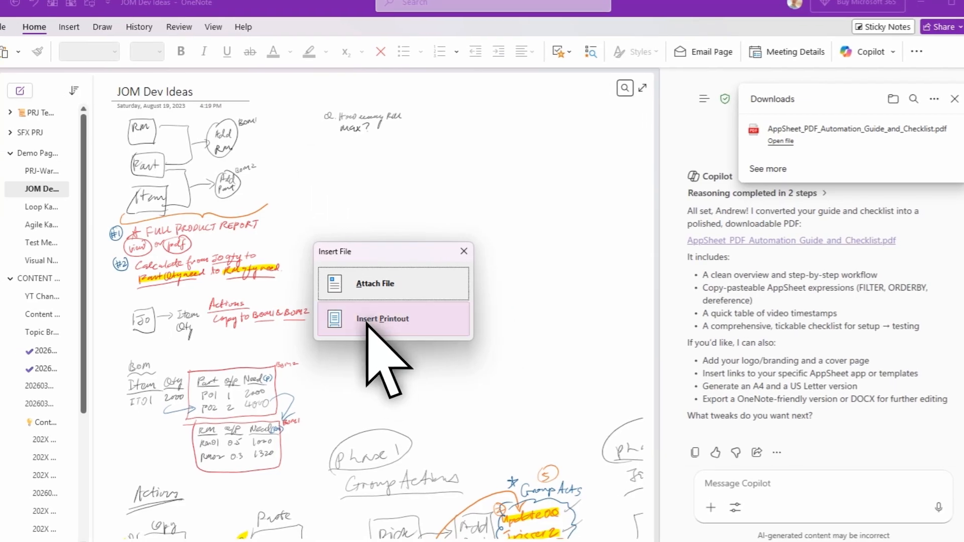
pyautogui.click(371, 330)
pyautogui.scroll(-10, 538, 393)
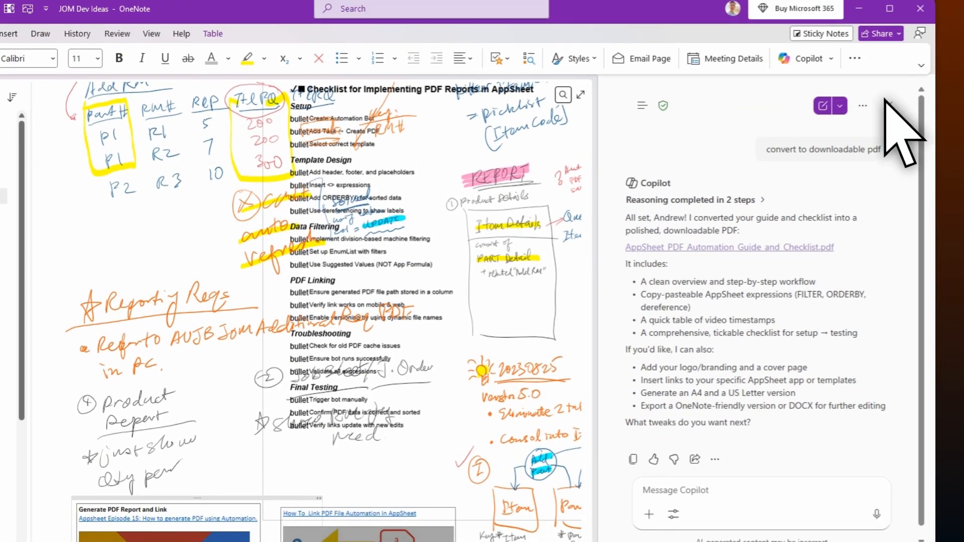
pyautogui.click(888, 106)
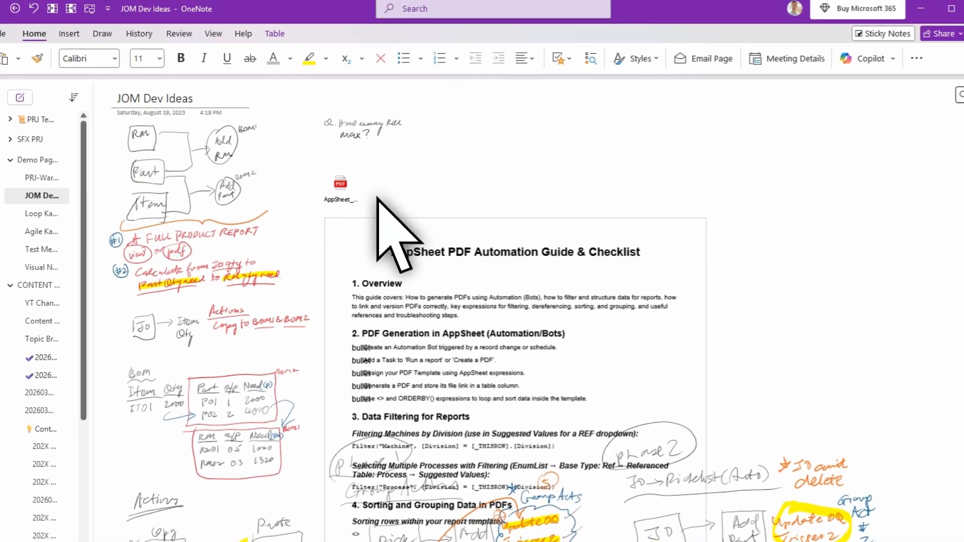
# Move the PDF file icon beside the handwritten RM max question and the first printout page into the blank area above and right of Phase 2
pyautogui.moveTo(439, 114); pyautogui.dragTo(422, 132)
pyautogui.moveTo(454, 260); pyautogui.dragTo(768, 255)
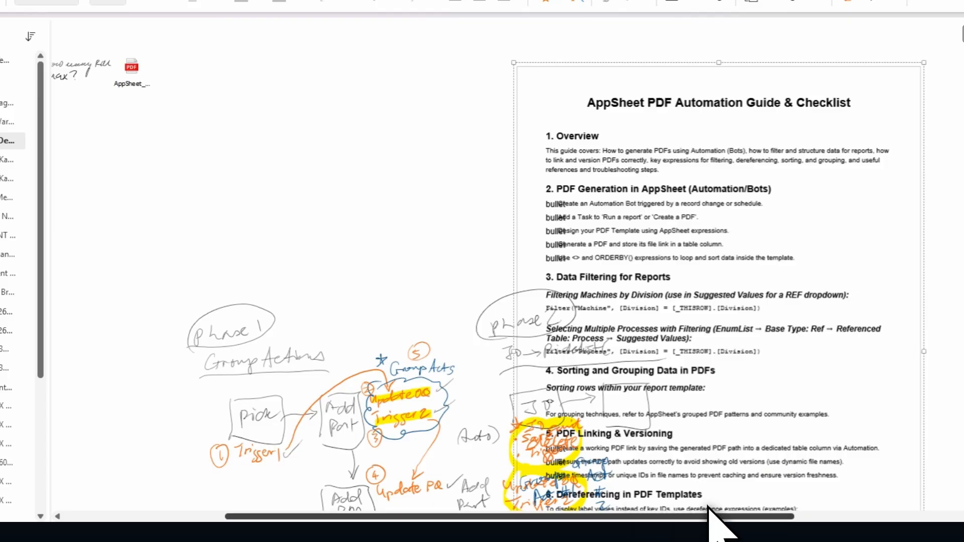
pyautogui.moveTo(709, 515); pyautogui.dragTo(815, 515)
pyautogui.moveTo(747, 148); pyautogui.dragTo(757, 148)
# Examine the moved first page of the guide and the second printout page with the timestamp table and checklist among the handwritten notes
pyautogui.scroll(-8, 834, 321)
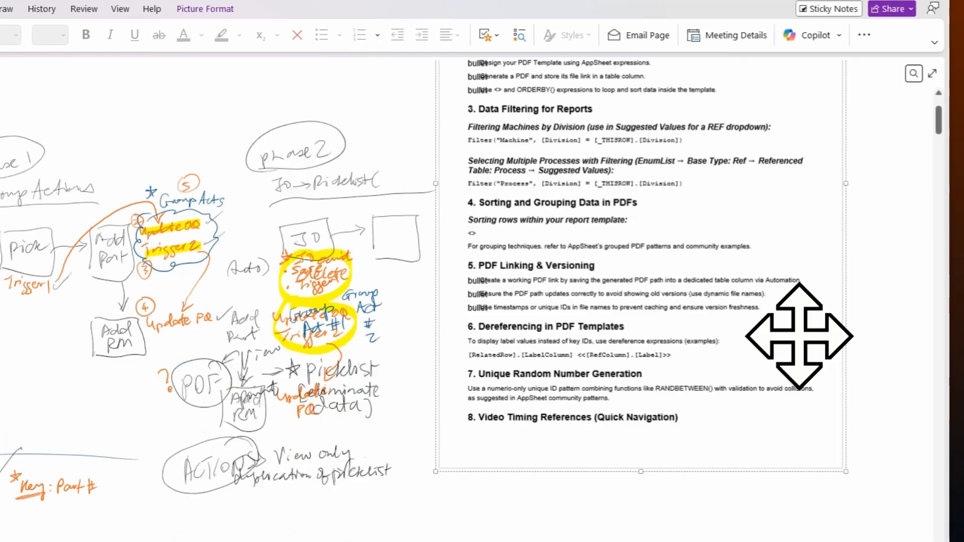
pyautogui.scroll(3, 857, 351)
pyautogui.scroll(3, 800, 337)
pyautogui.scroll(-6, 799, 336)
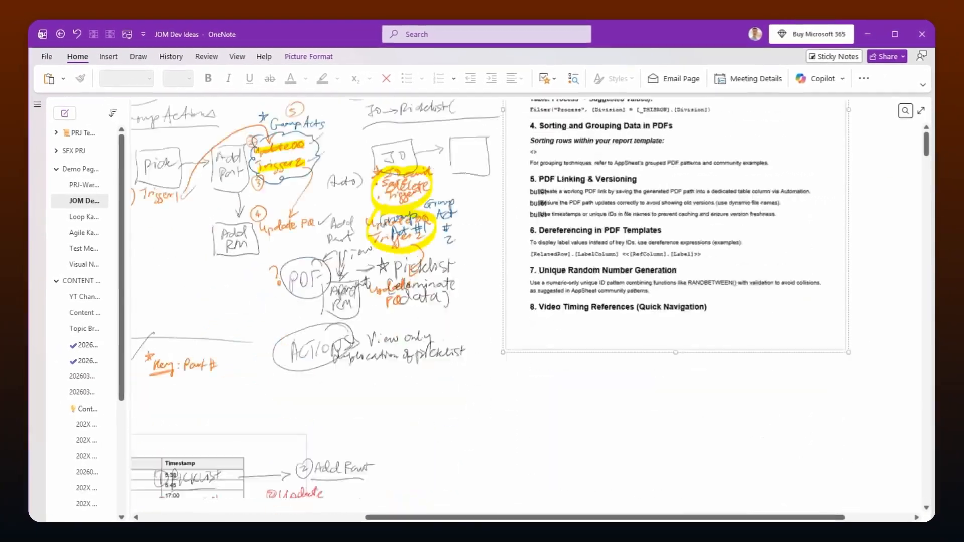
pyautogui.scroll(6, 799, 336)
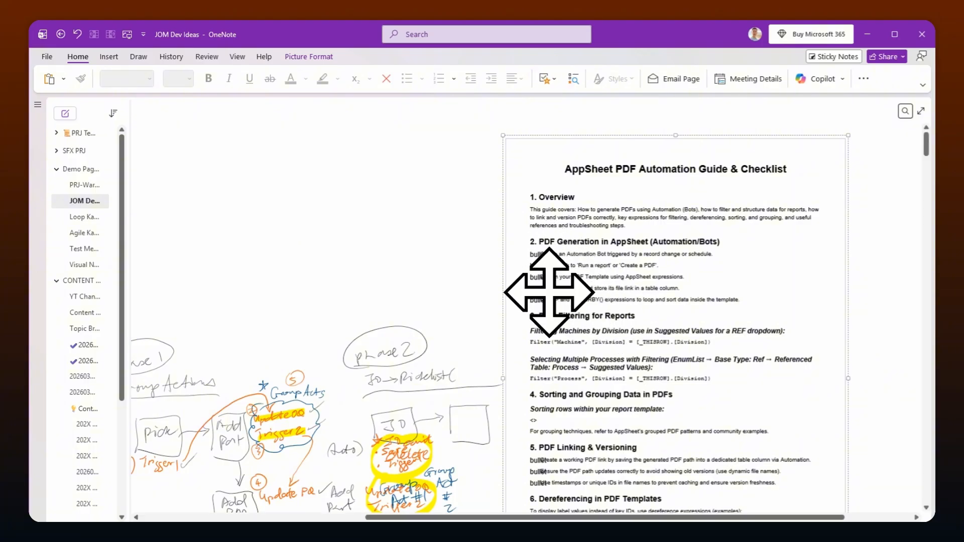
pyautogui.scroll(-3, 702, 377)
pyautogui.scroll(4, 704, 378)
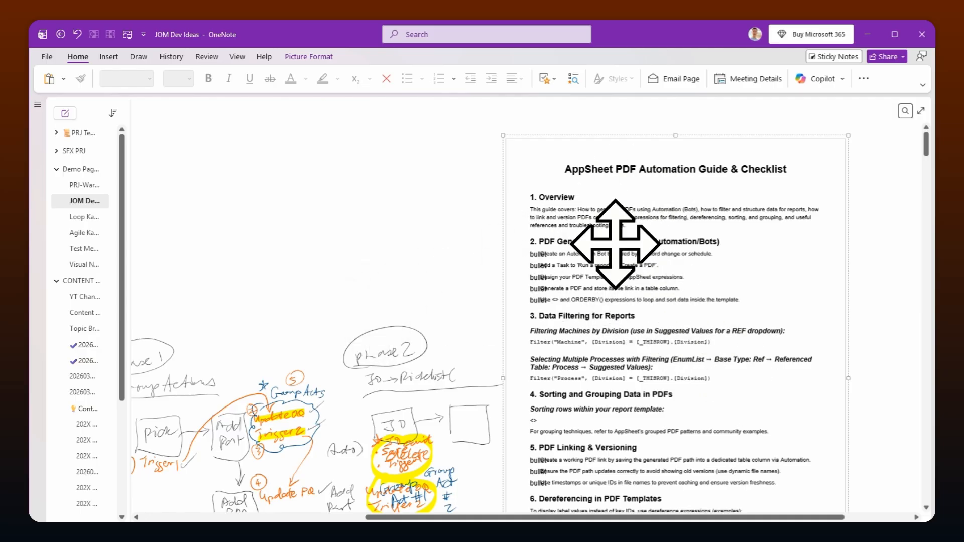
pyautogui.scroll(-7, 345, 241)
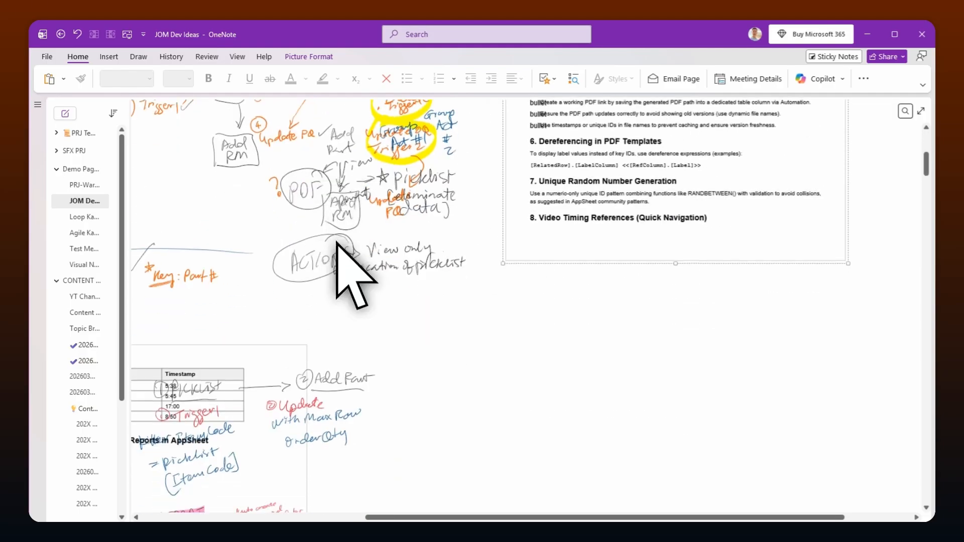
pyautogui.hscroll(-5, 442, 387)
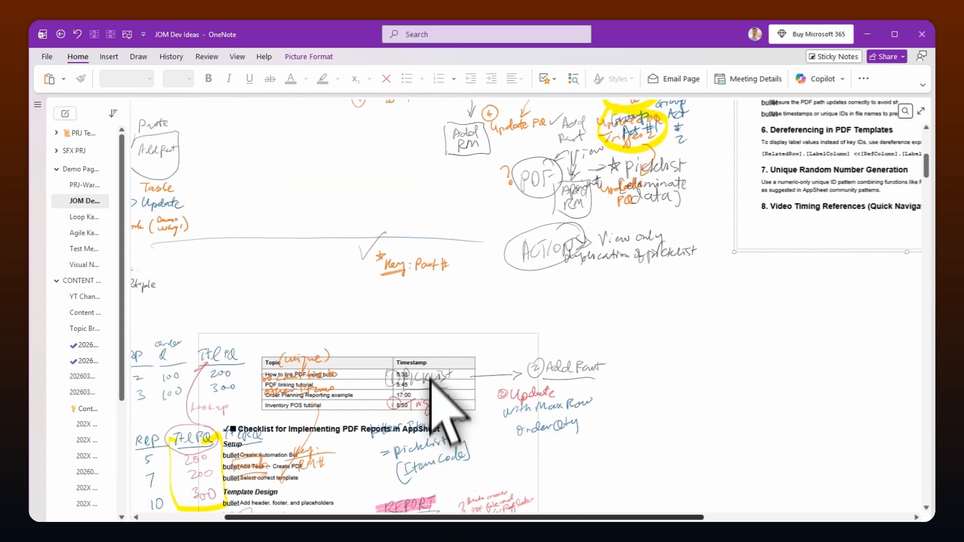
pyautogui.scroll(-5, 442, 309)
pyautogui.scroll(5, 442, 309)
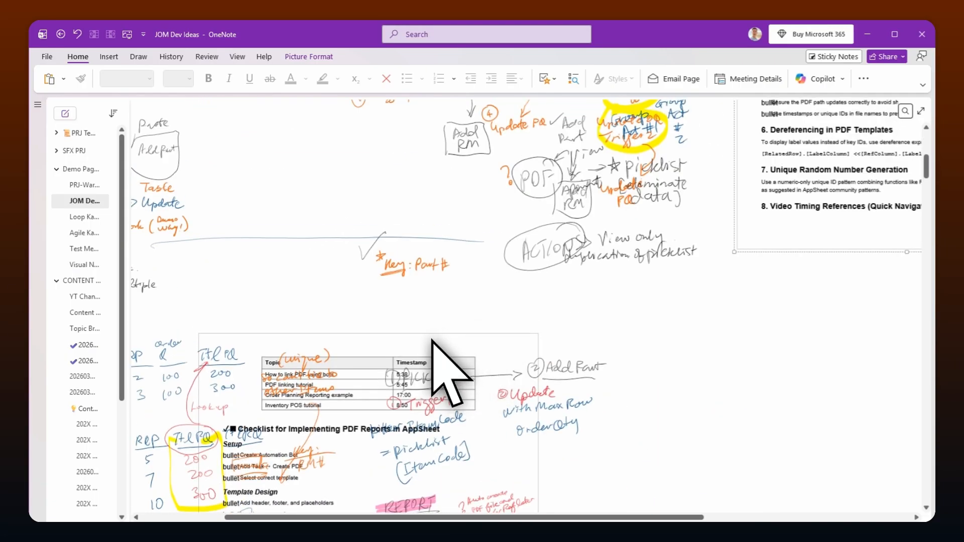
# Open the PRJ-Warehouse Opt page and enlarge its view with a higher zoom level
pyautogui.click(446, 339)
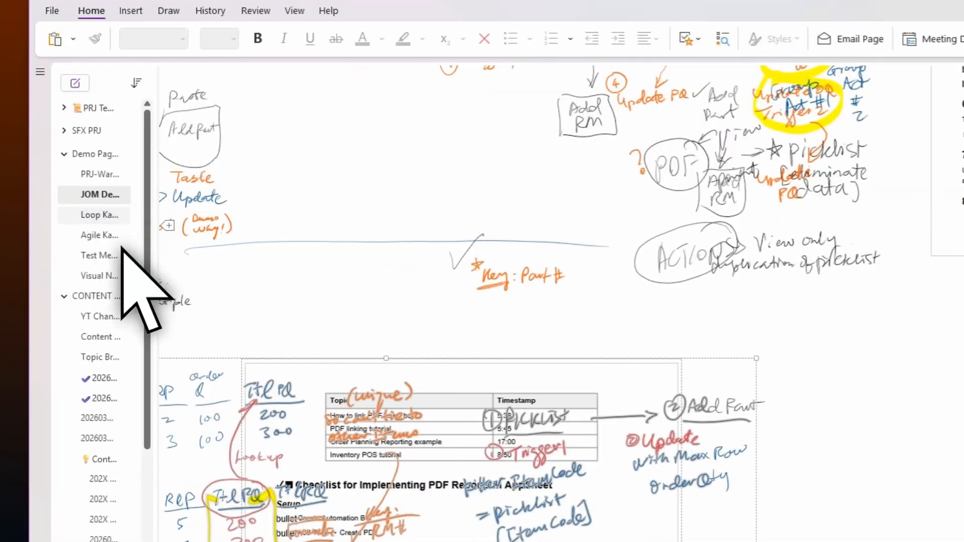
pyautogui.click(90, 176)
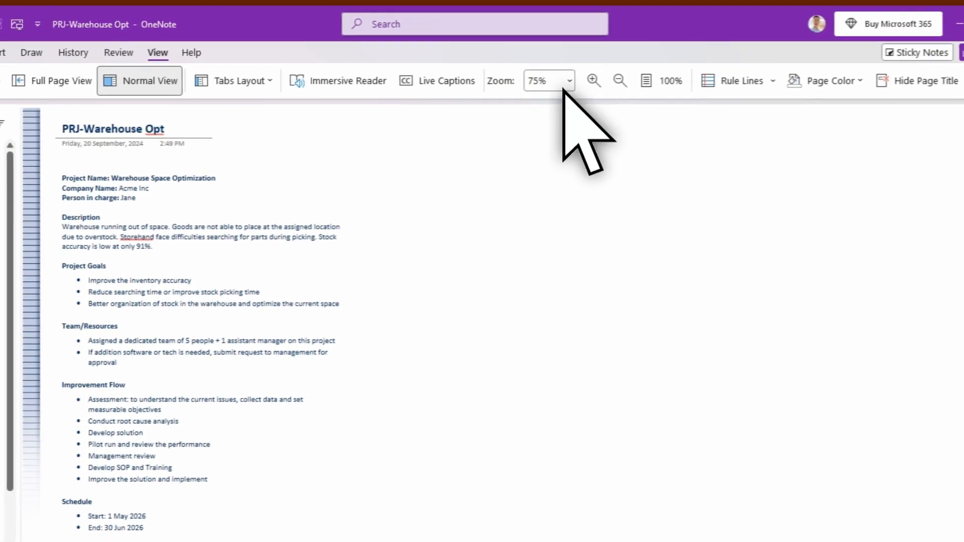
pyautogui.click(533, 111)
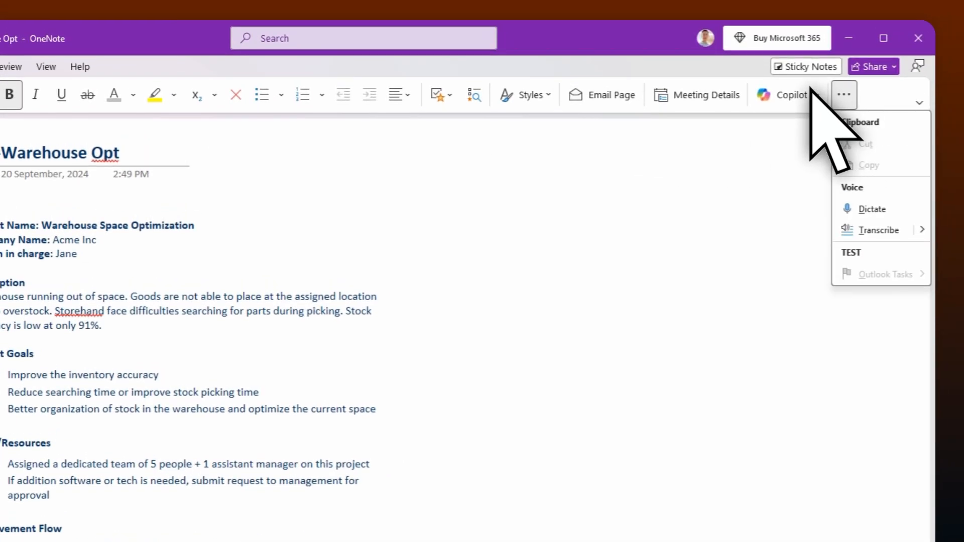
# Browse the Academic and Business page templates for adding a page, and close the template list
pyautogui.click(804, 88)
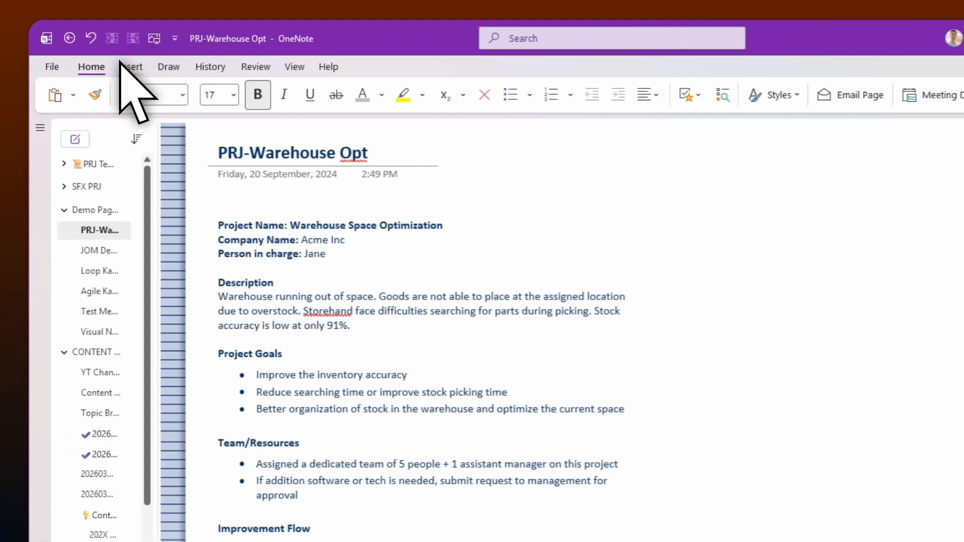
pyautogui.click(128, 67)
pyautogui.click(439, 90)
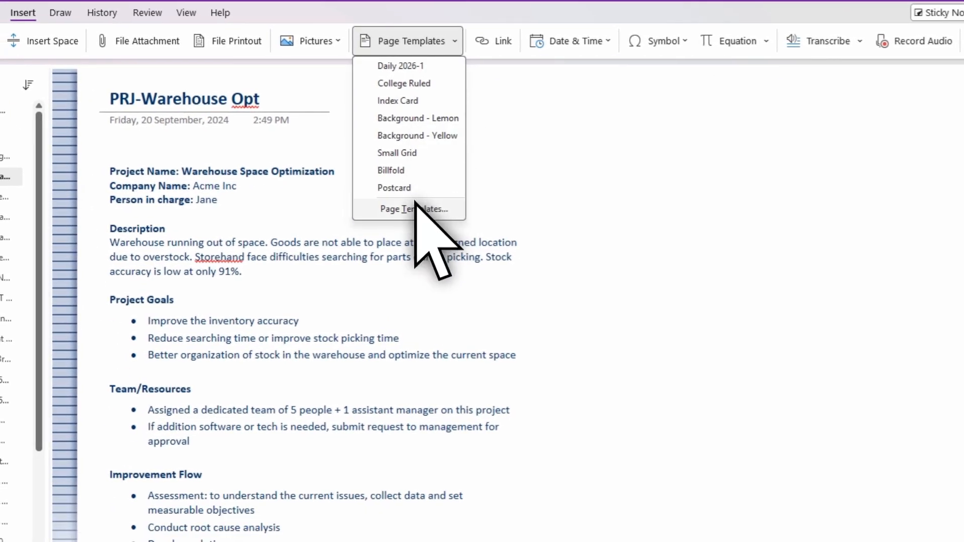
pyautogui.click(427, 262)
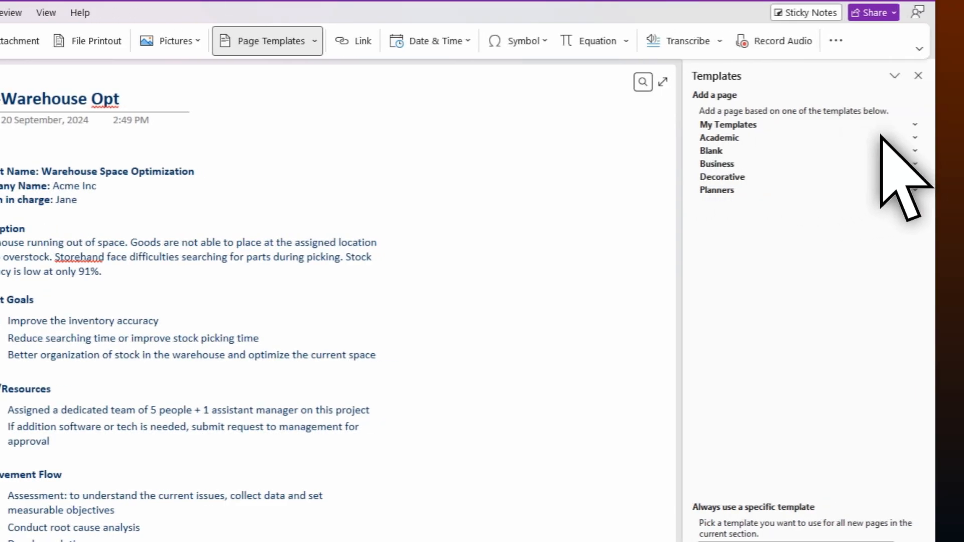
pyautogui.click(912, 135)
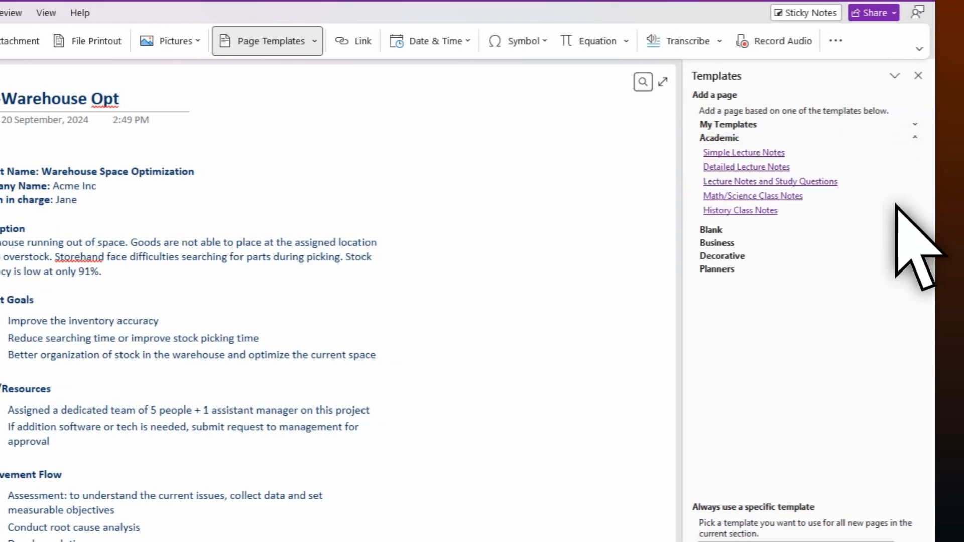
pyautogui.click(905, 239)
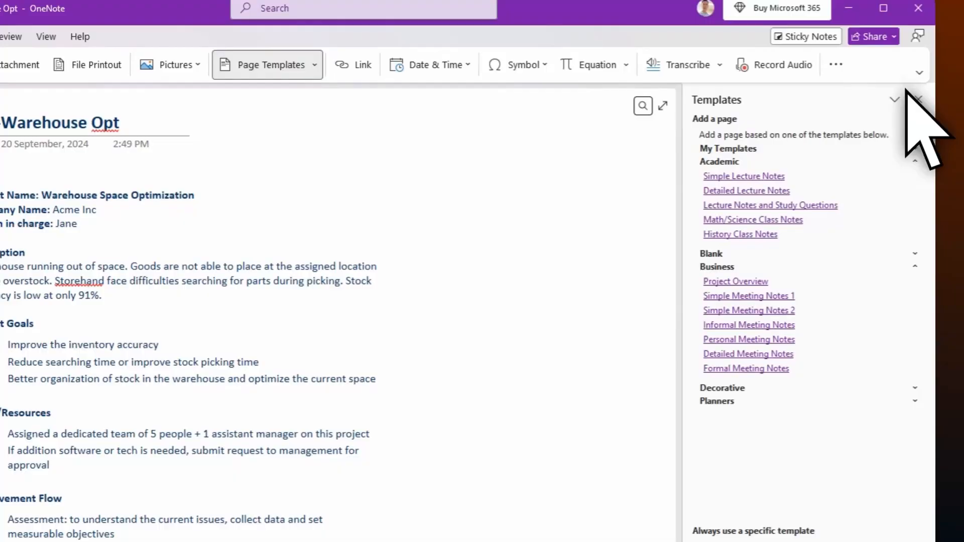
pyautogui.click(913, 96)
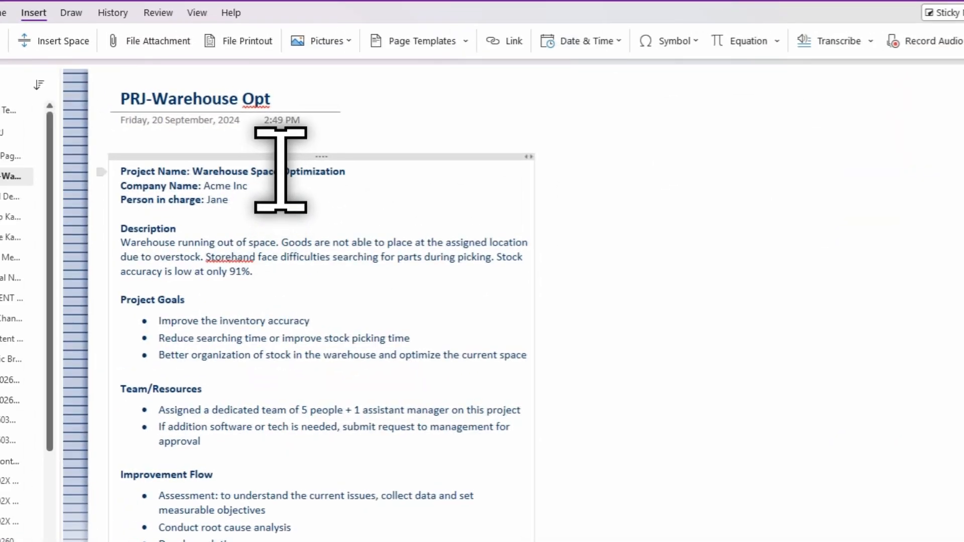
# Read through the warehouse project page from the project goals and team resources down to the schedule and related documents
pyautogui.scroll(-5, 280, 161)
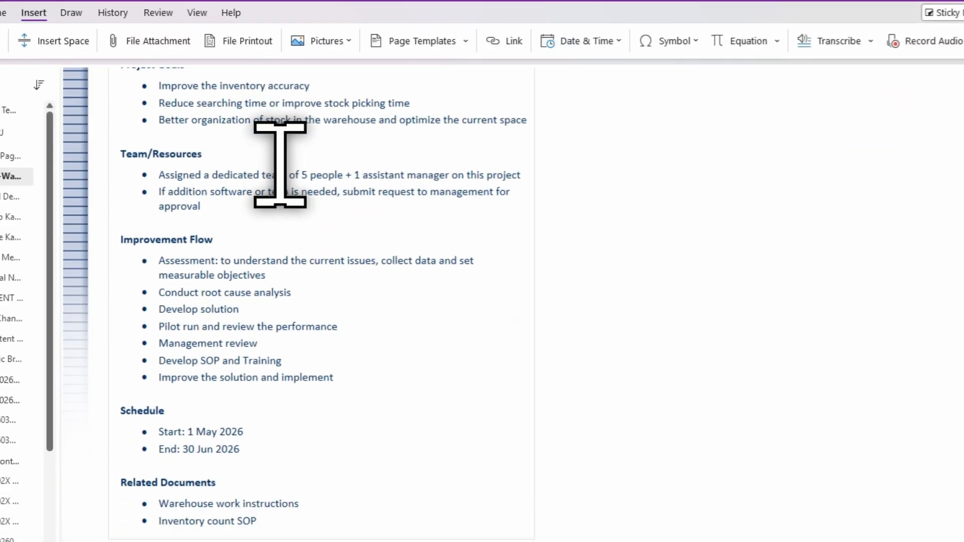
pyautogui.scroll(2, 276, 150)
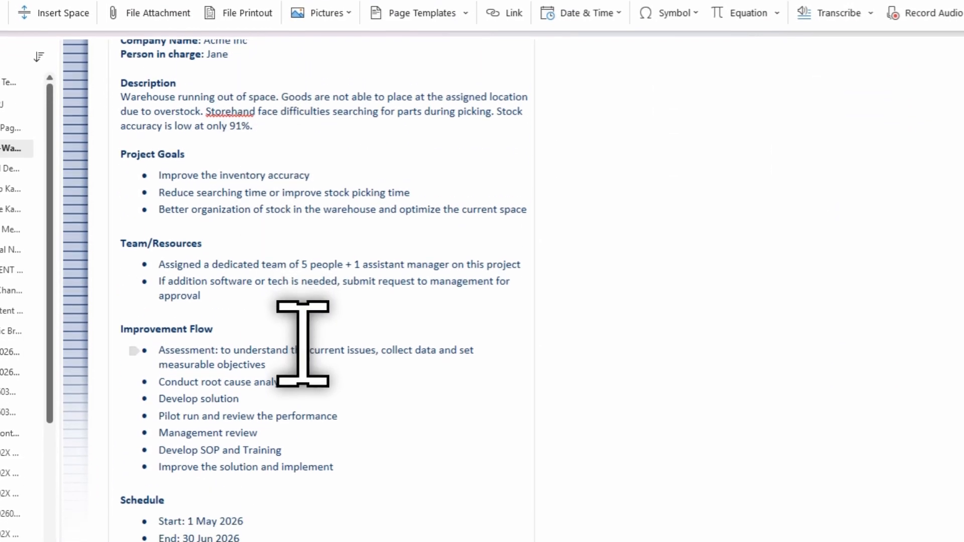
pyautogui.scroll(-3, 297, 351)
pyautogui.scroll(3, 291, 332)
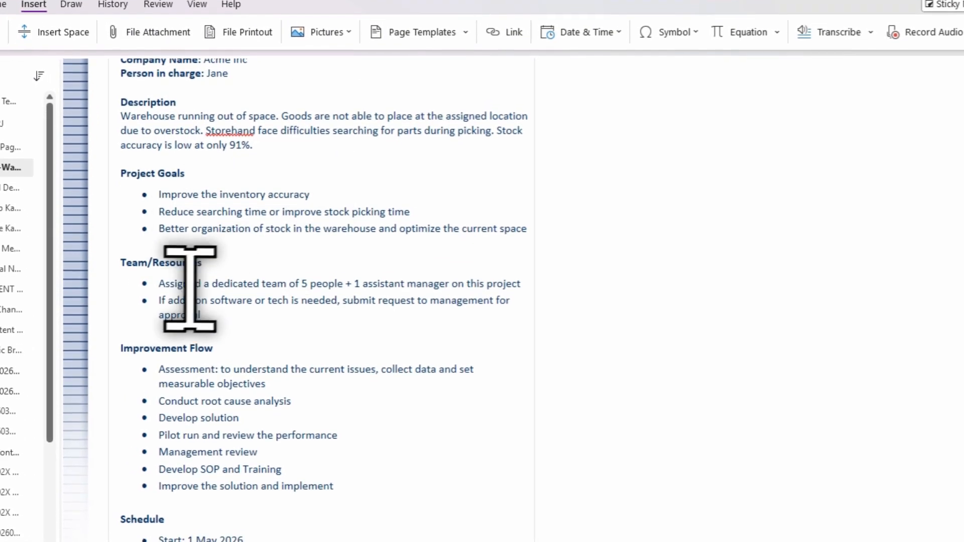
pyautogui.scroll(-1, 267, 307)
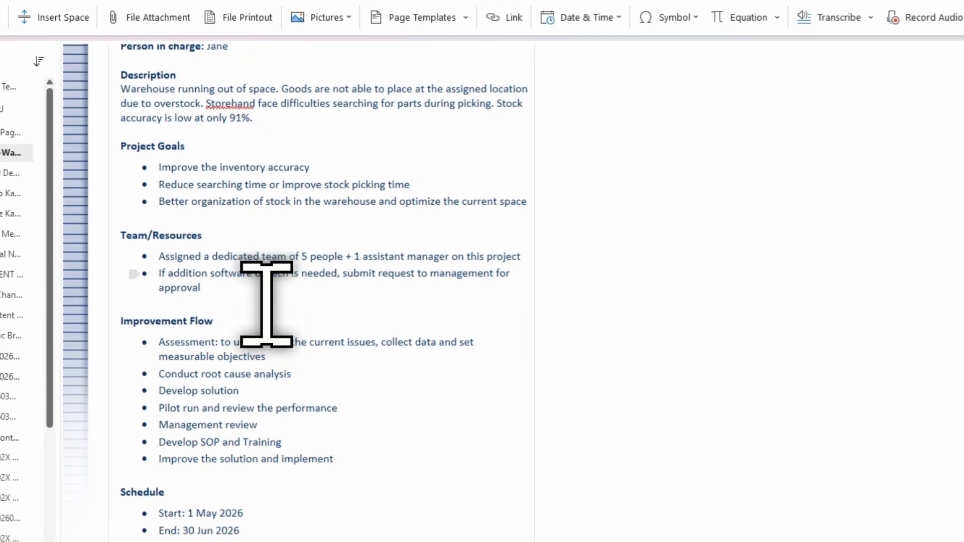
pyautogui.scroll(-4, 267, 304)
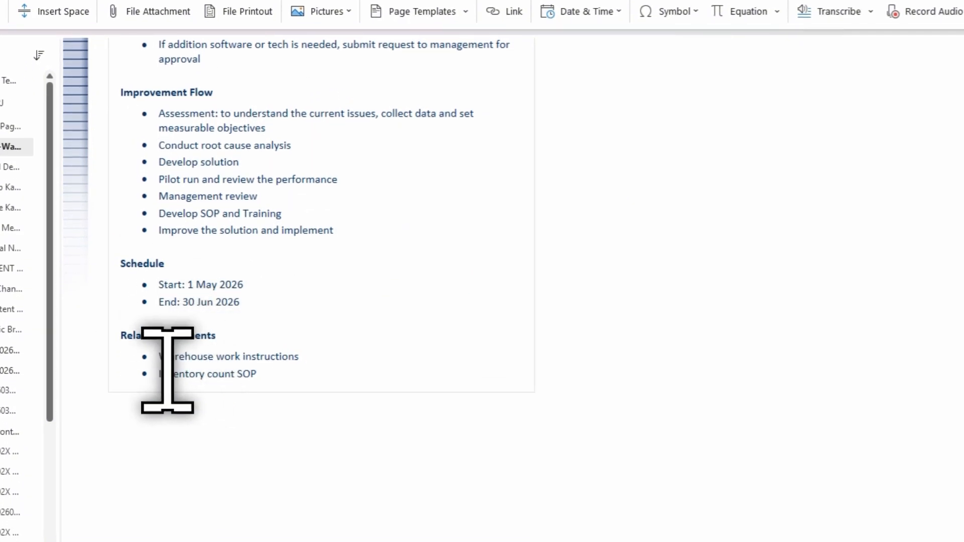
pyautogui.scroll(6, 287, 328)
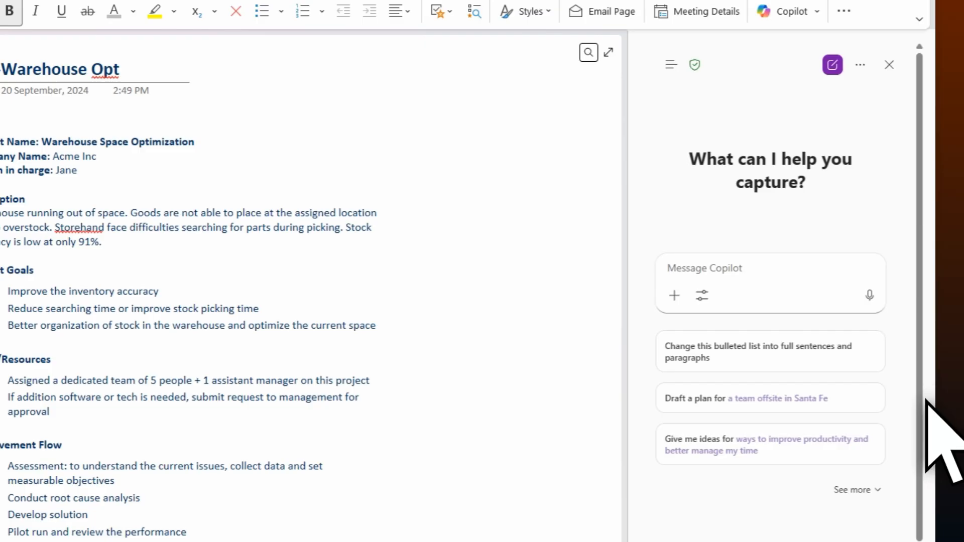
# Ask Copilot to summarize the key points of this page and create a task list to kickstart the process
pyautogui.click(678, 267)
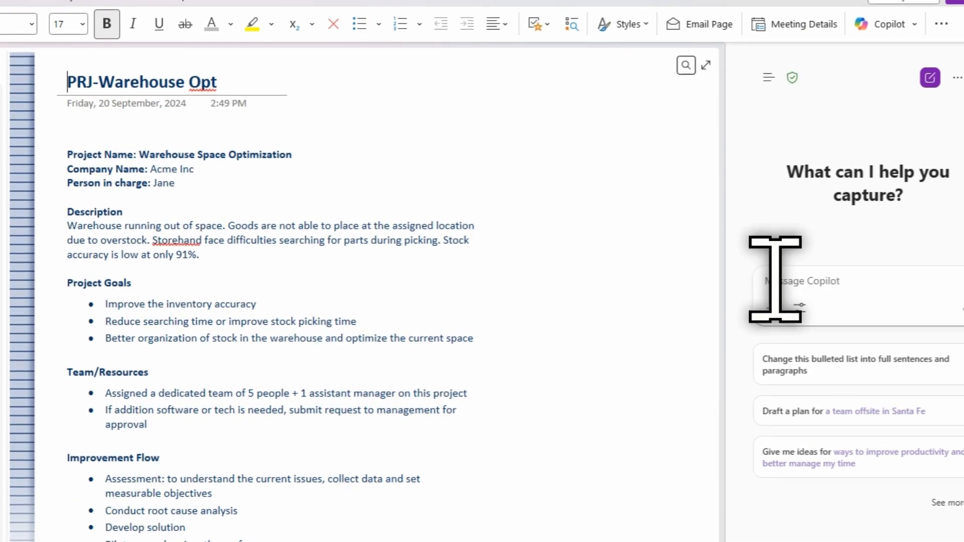
pyautogui.write('summarize the key points of this page and create a task list that I can use to kickstart the process')
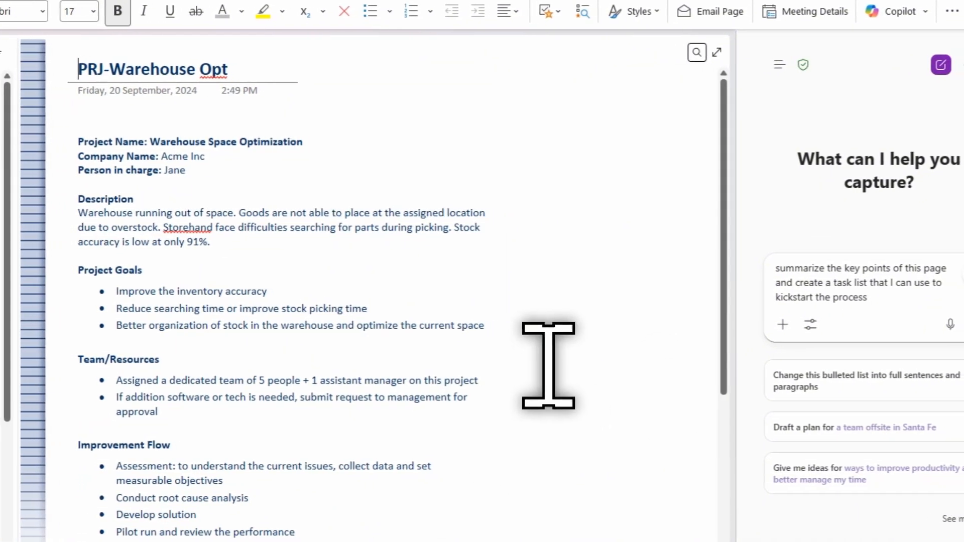
pyautogui.scroll(-6, 548, 365)
pyautogui.scroll(6, 547, 365)
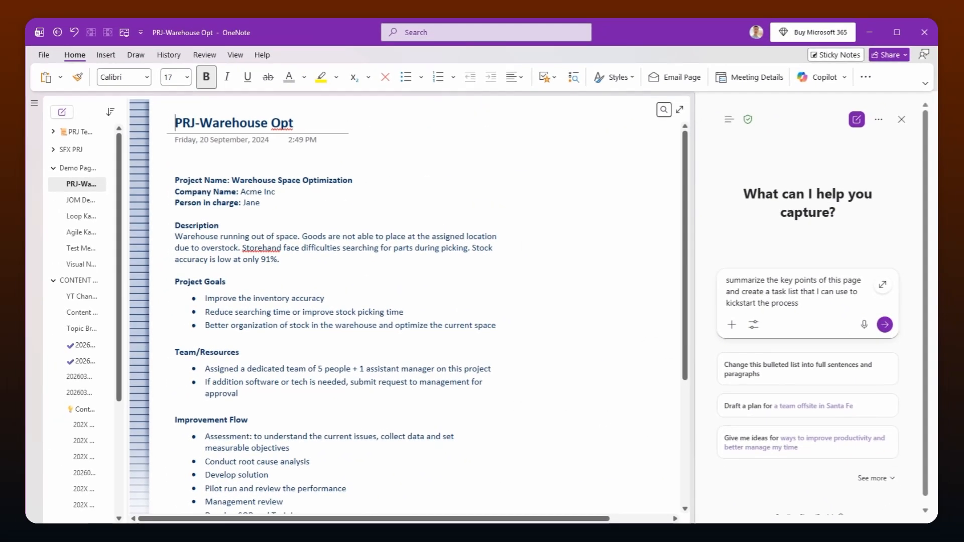
pyautogui.scroll(-6, 541, 363)
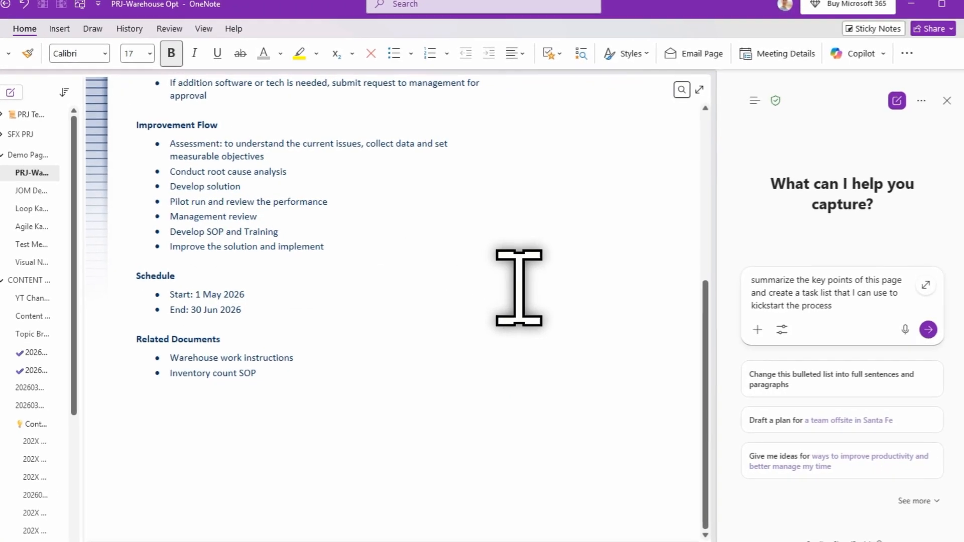
pyautogui.scroll(3, 518, 288)
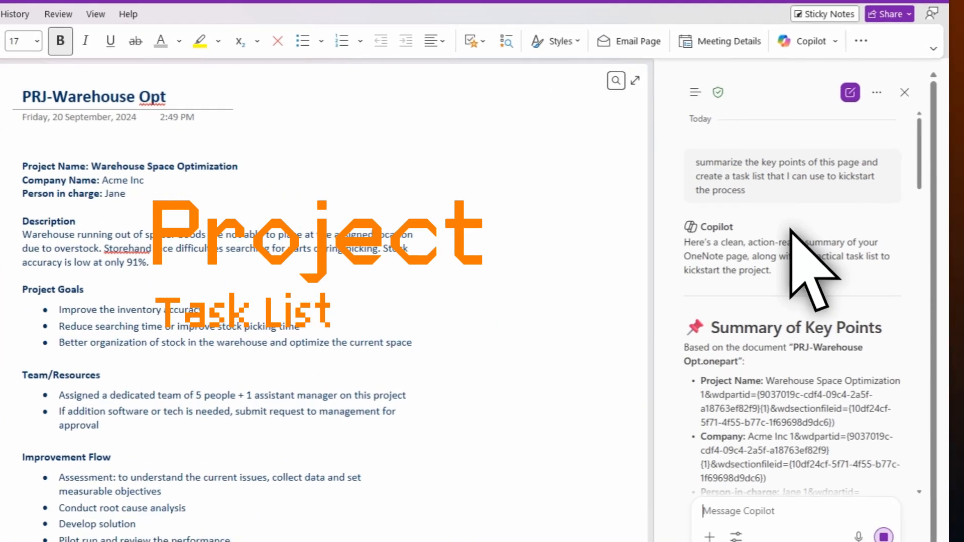
# Widen the Copilot pane and compare its Summary of Key Points with the project details on the page
pyautogui.moveTo(655, 249); pyautogui.dragTo(581, 248)
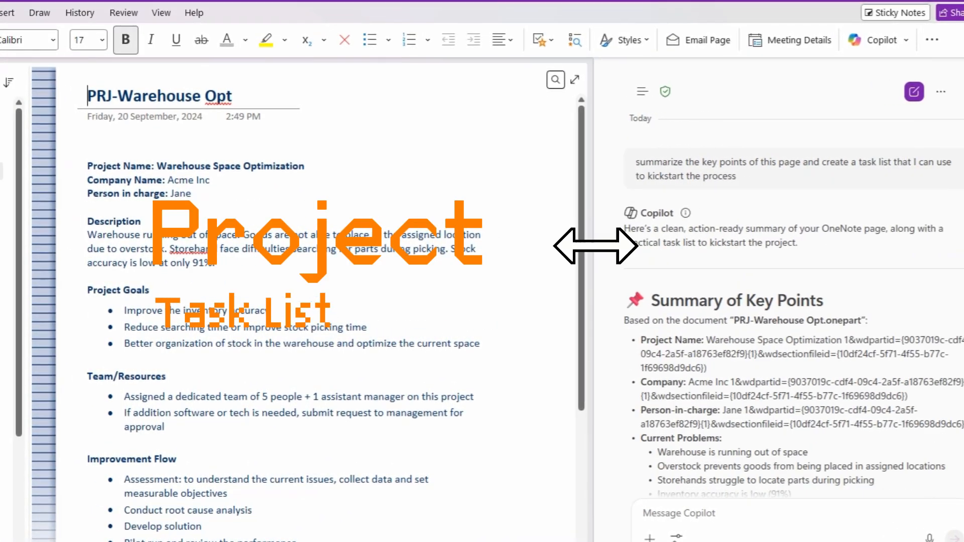
pyautogui.scroll(-3, 758, 301)
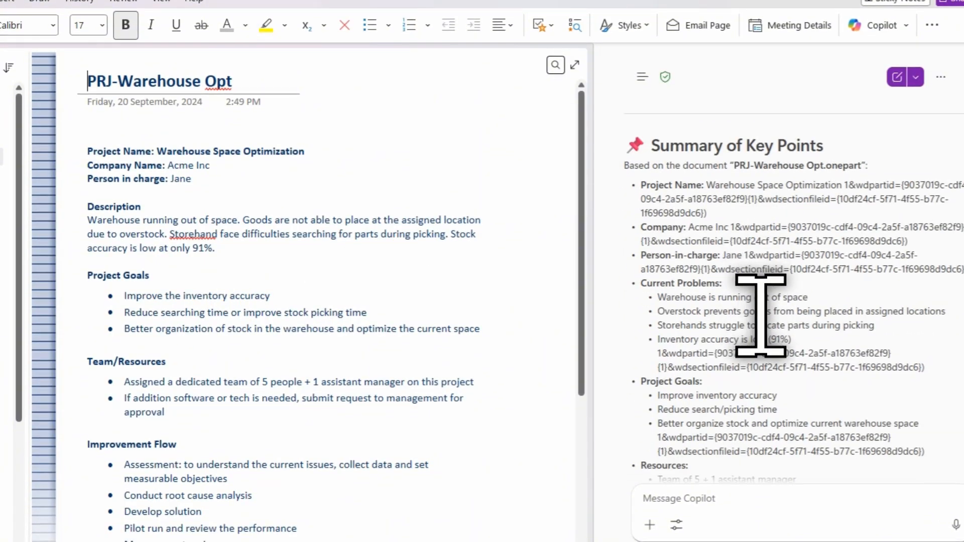
pyautogui.scroll(-3, 768, 327)
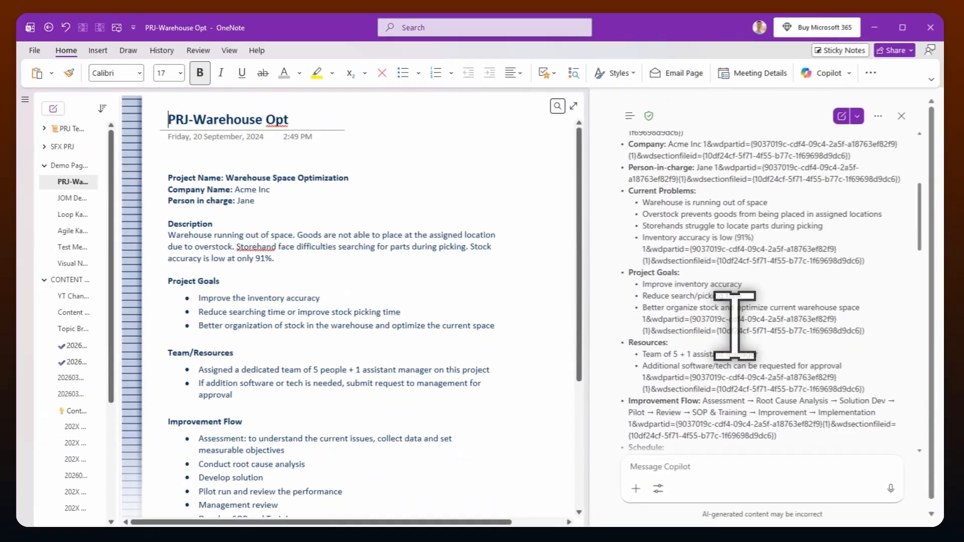
pyautogui.scroll(5, 768, 327)
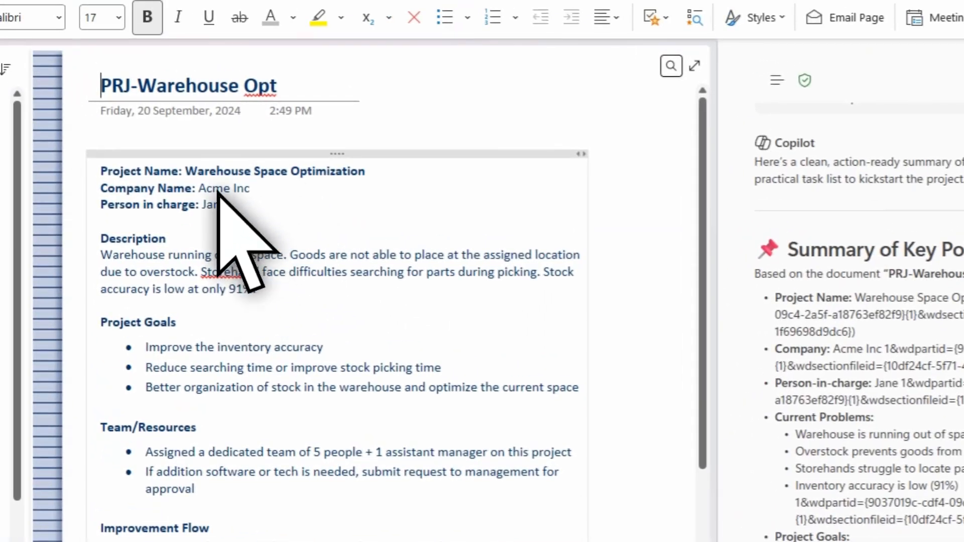
pyautogui.scroll(-5, 951, 335)
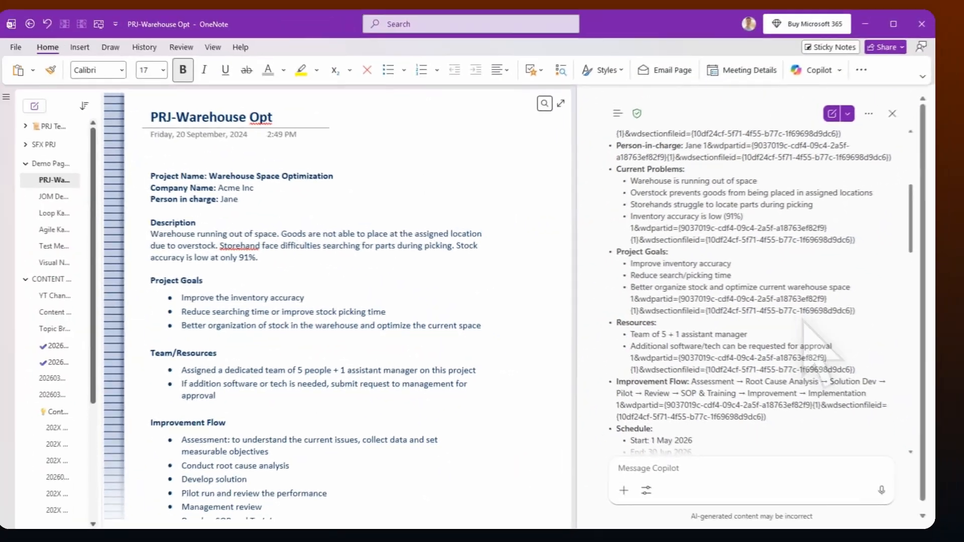
pyautogui.scroll(-1, 789, 317)
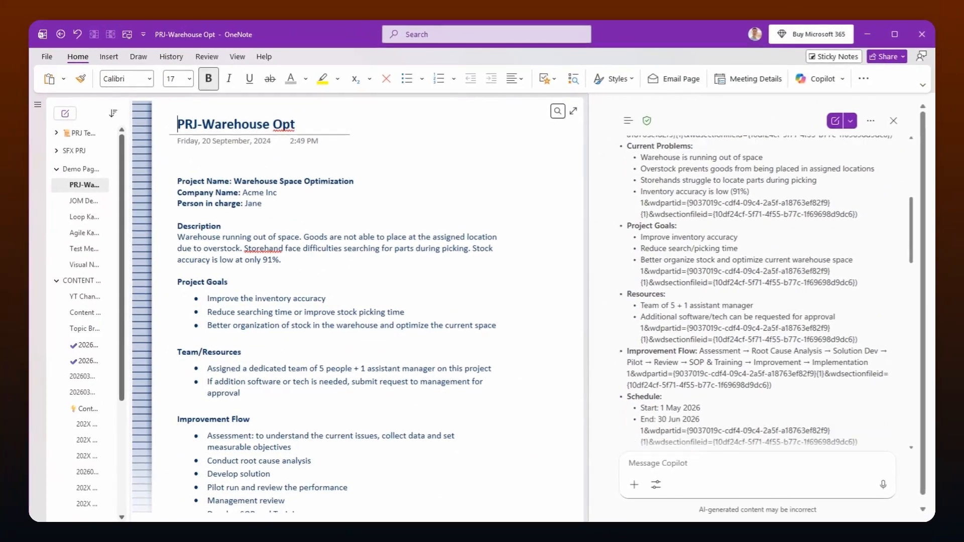
pyautogui.scroll(3, 763, 251)
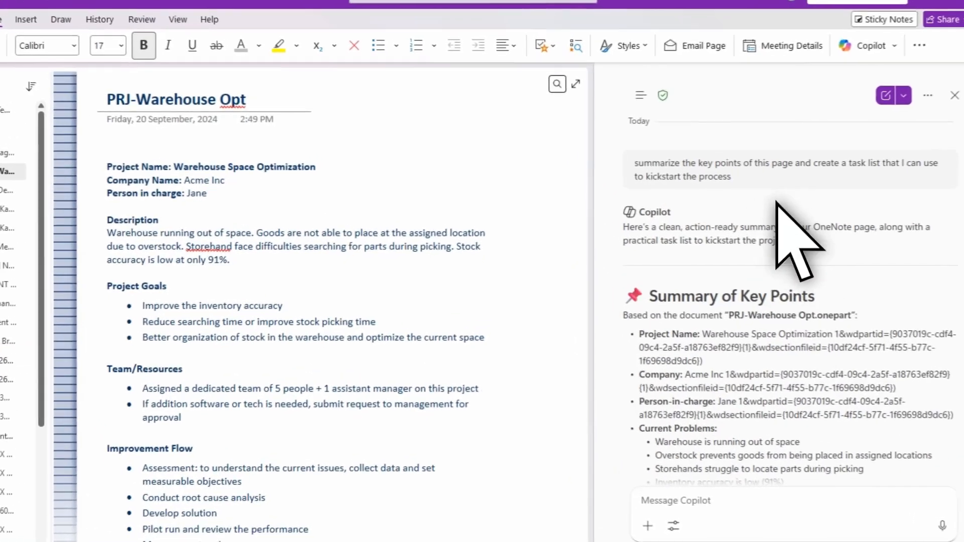
# Examine the reference codes that follow the entries in Copilot's summary, highlighting the one under Related Docs
pyautogui.scroll(-10, 737, 322)
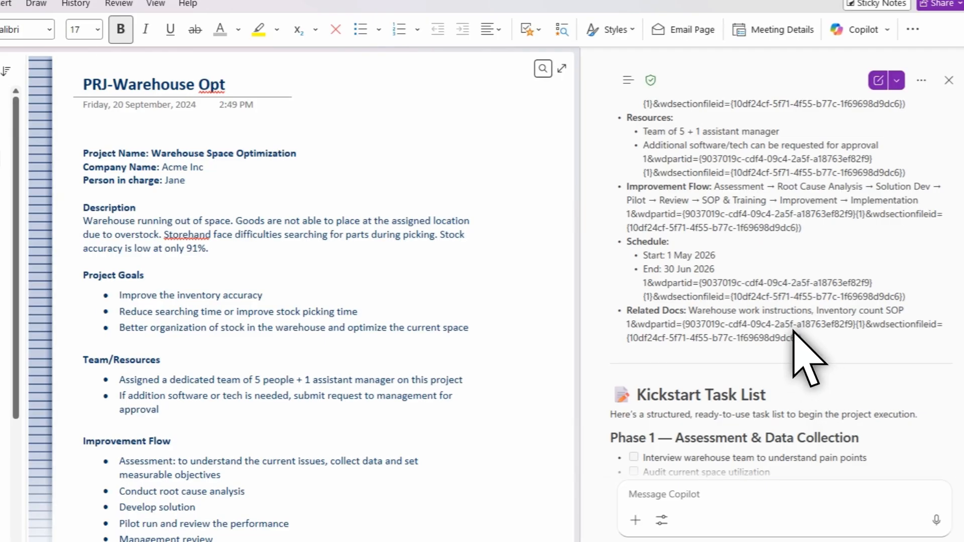
pyautogui.moveTo(817, 338); pyautogui.dragTo(646, 330)
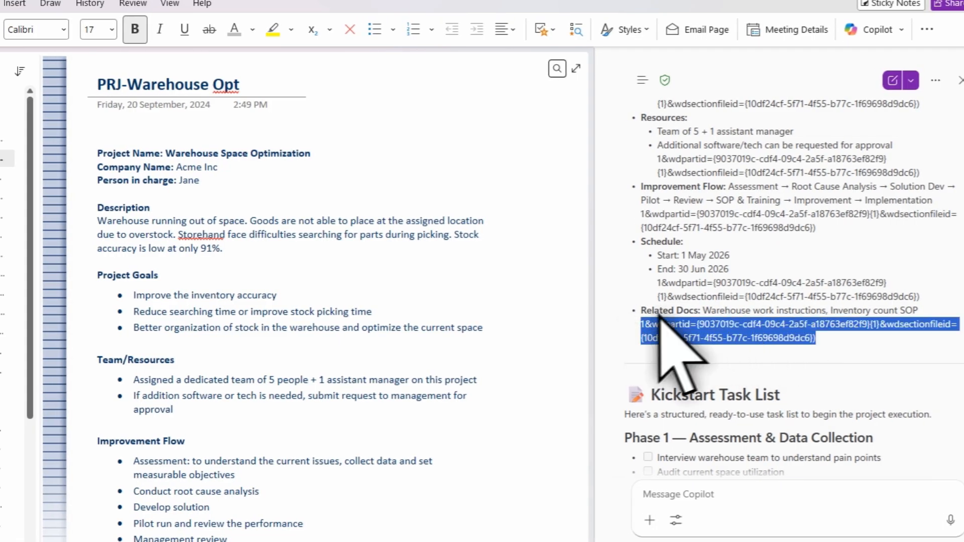
pyautogui.click(719, 280)
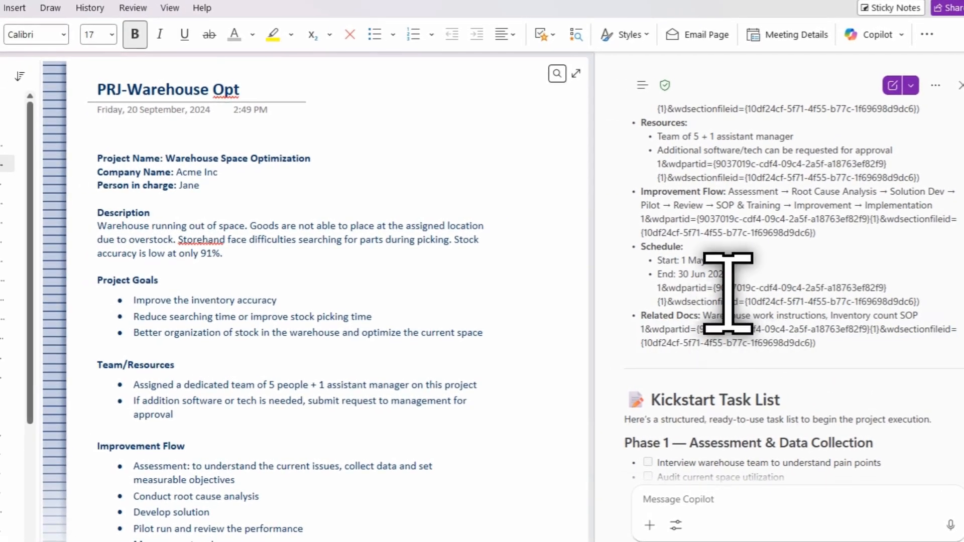
pyautogui.scroll(5, 772, 301)
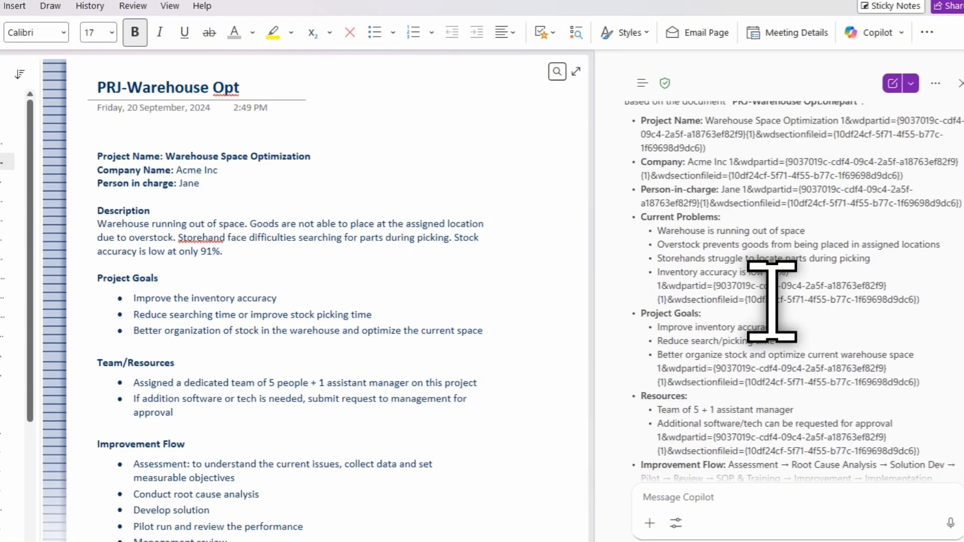
pyautogui.scroll(-5, 772, 302)
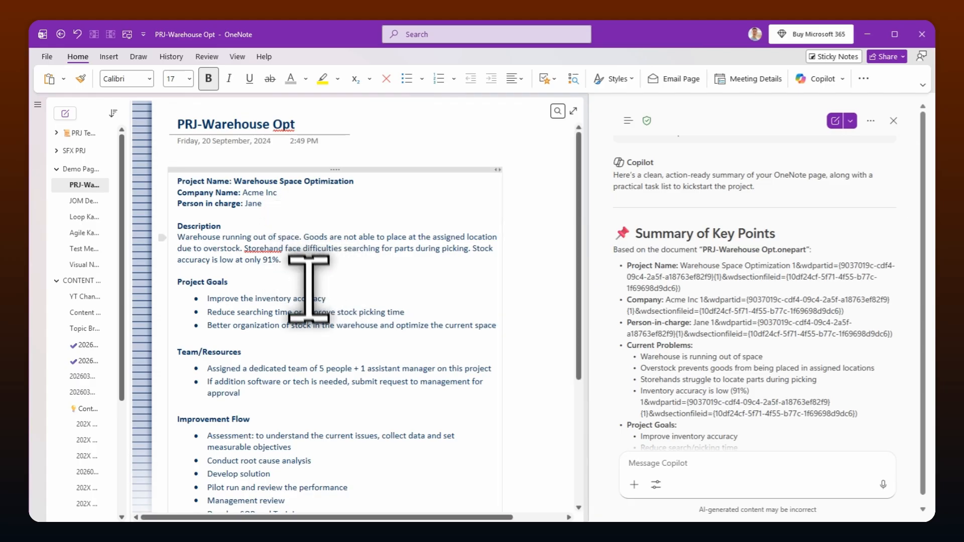
# Compare the phases of Copilot's Kickstart Task List with the improvement flow and schedule on the project page
pyautogui.scroll(-6, 321, 321)
pyautogui.scroll(4, 322, 332)
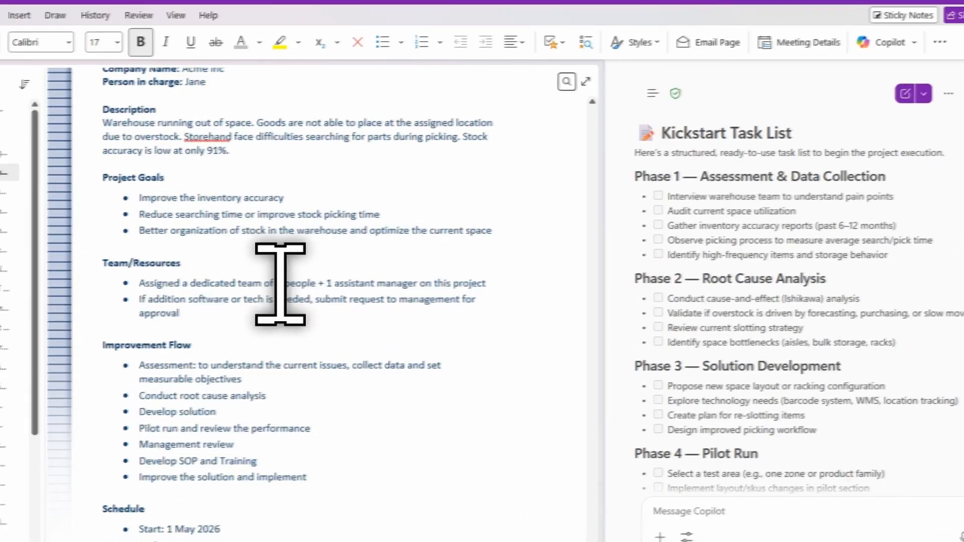
pyautogui.scroll(-6, 250, 284)
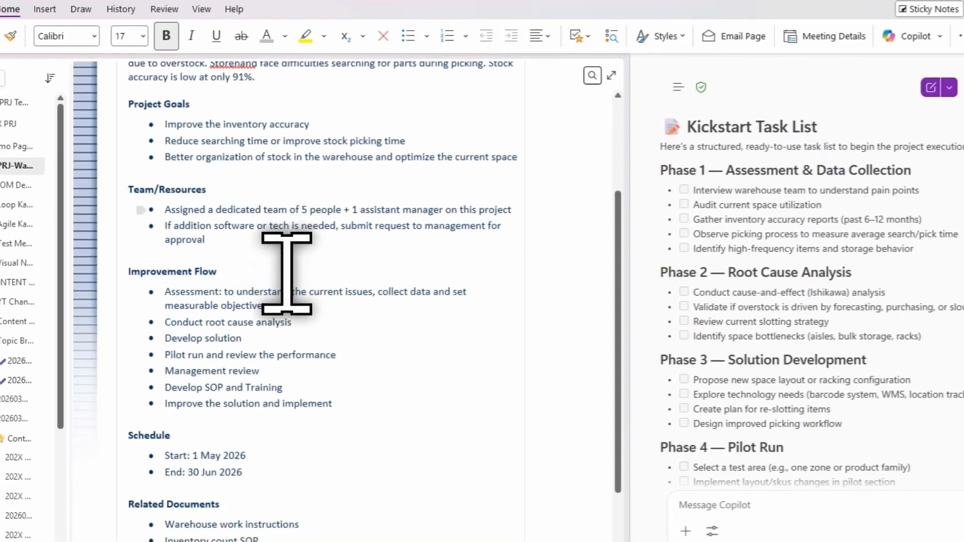
pyautogui.scroll(2, 302, 261)
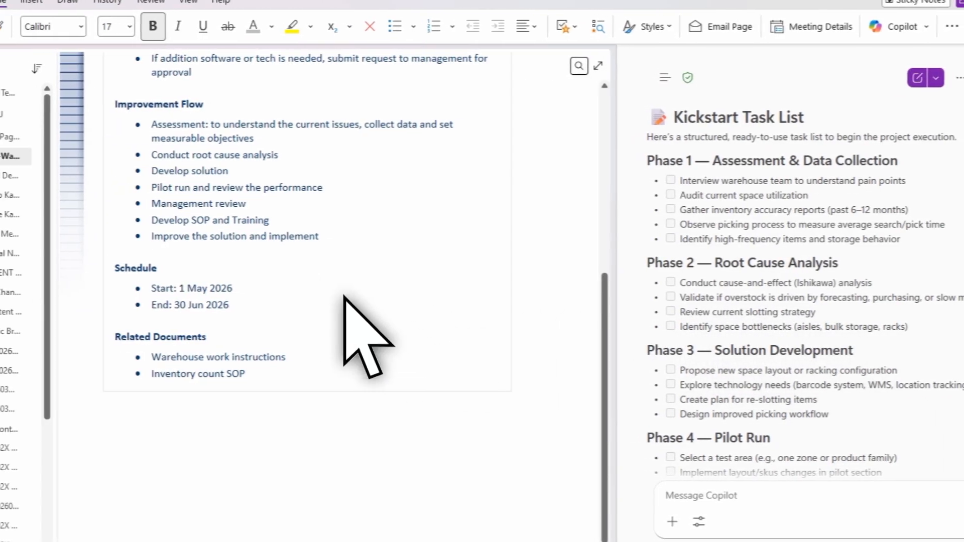
# Have Copilot create a Gantt chart for this project using its suggested follow-up prompt
pyautogui.scroll(-1, 741, 347)
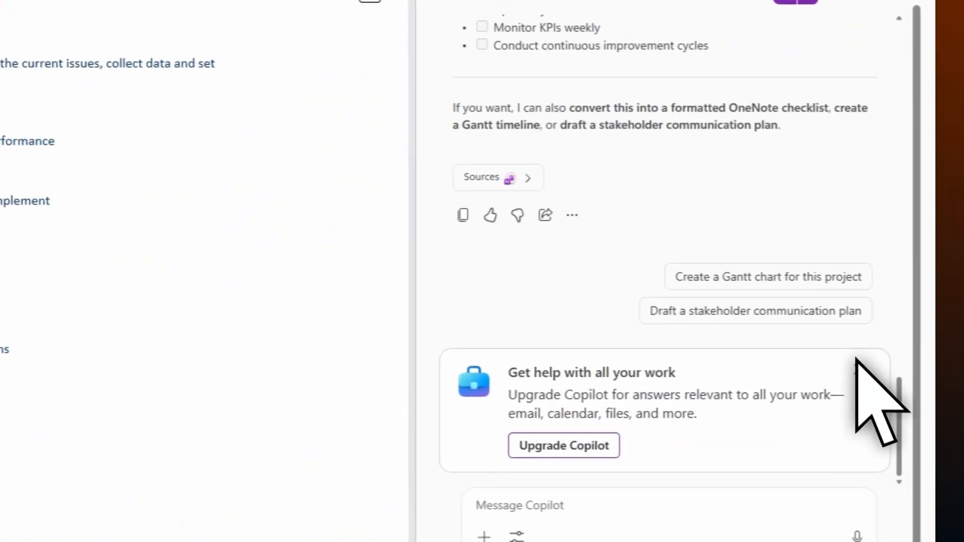
pyautogui.scroll(3, 905, 362)
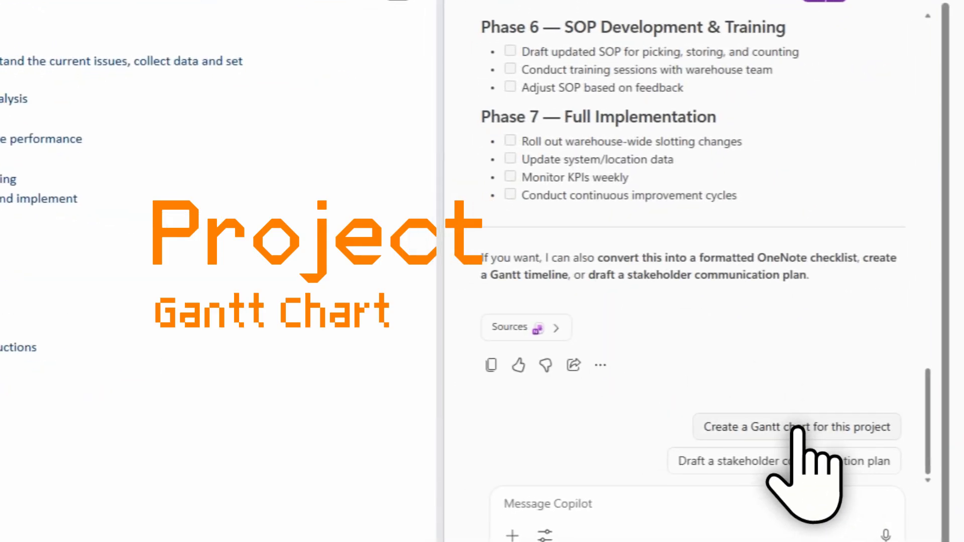
pyautogui.click(798, 428)
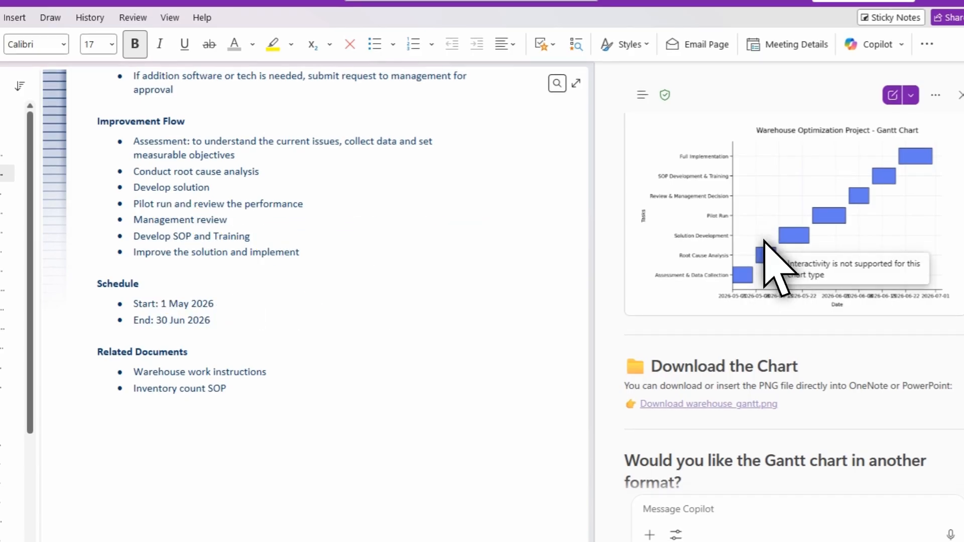
# Download warehouse_gantt.png from Copilot's reply, view the Gantt chart in the image viewer, and close the viewer
pyautogui.click(721, 384)
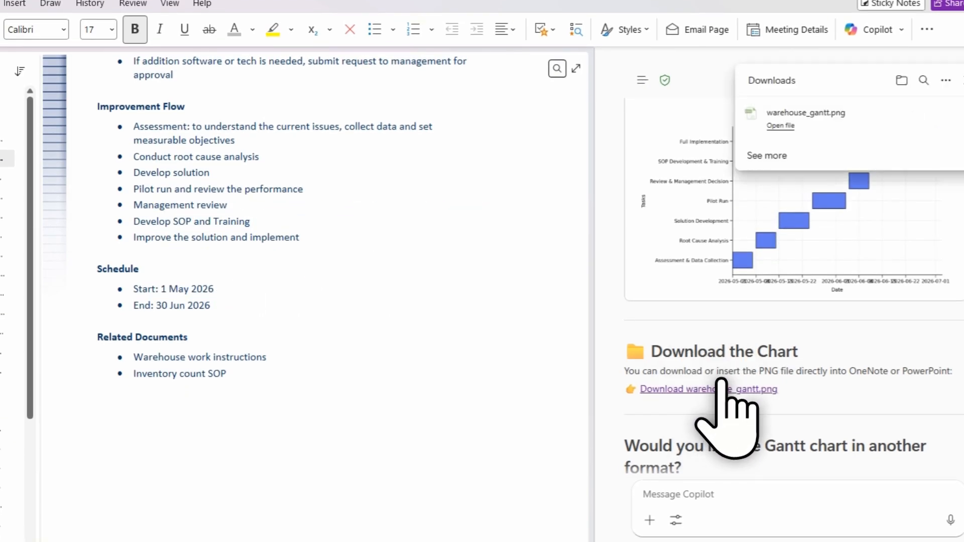
pyautogui.click(780, 126)
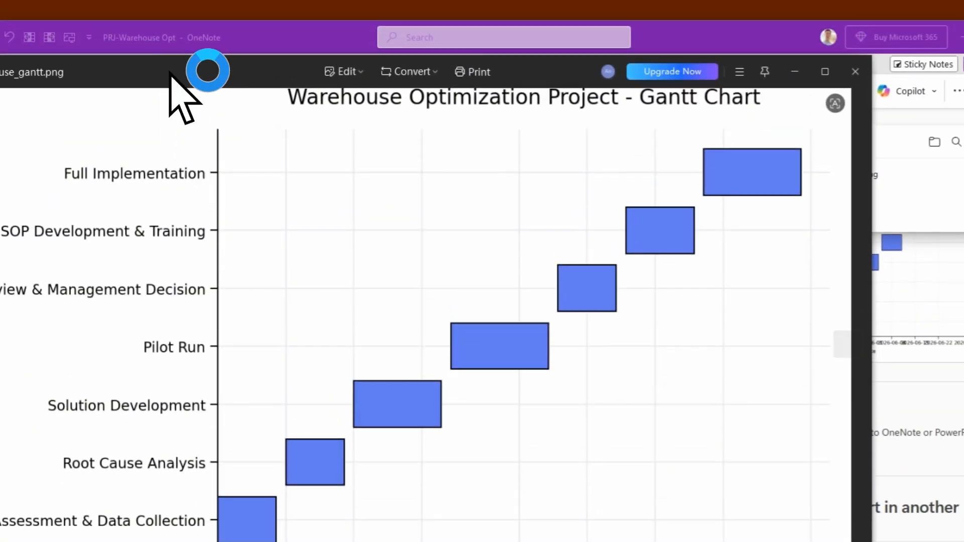
pyautogui.moveTo(146, 21); pyautogui.dragTo(256, 6)
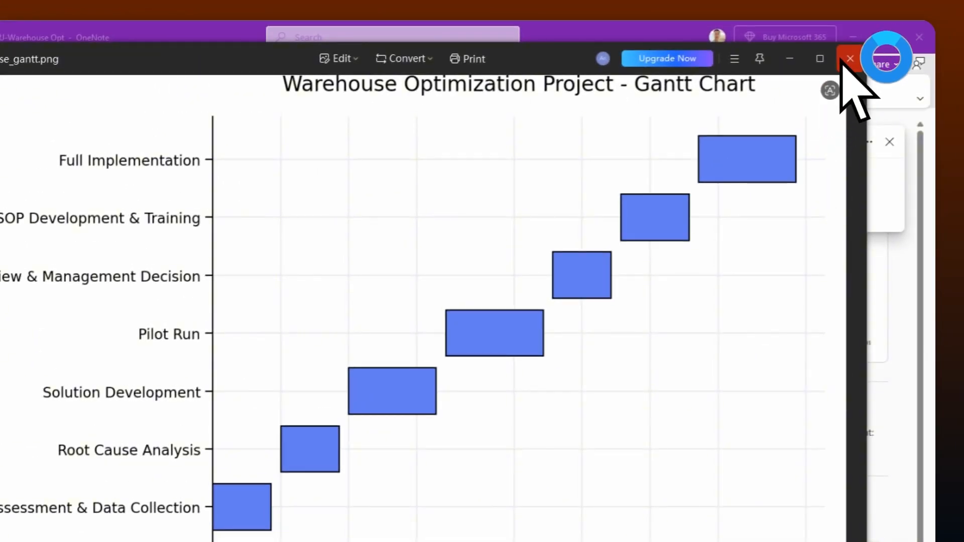
pyautogui.click(849, 58)
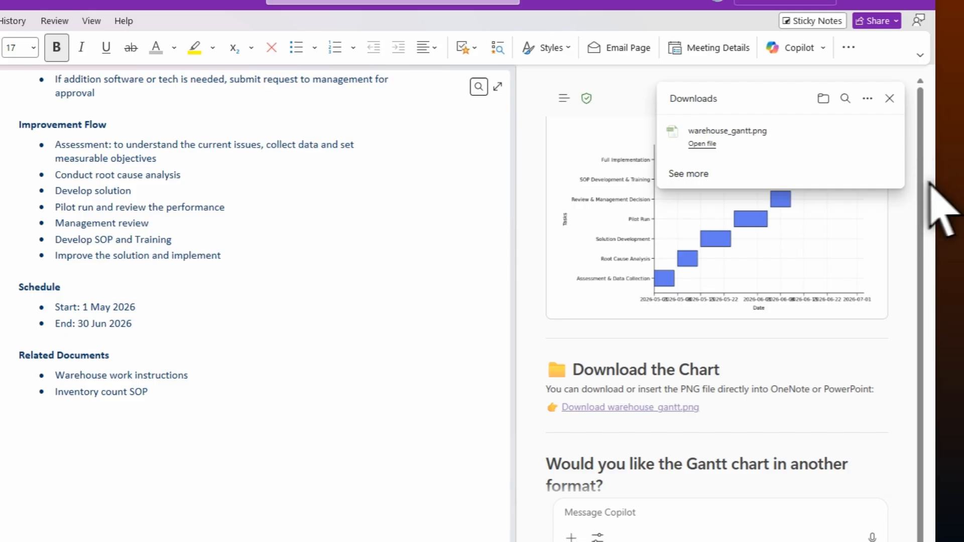
# Paste the Gantt chart image onto the project page below the Related Documents list
pyautogui.click(73, 439)
pyautogui.hotkey('ctrl', 'v')
pyautogui.scroll(-5, 316, 388)
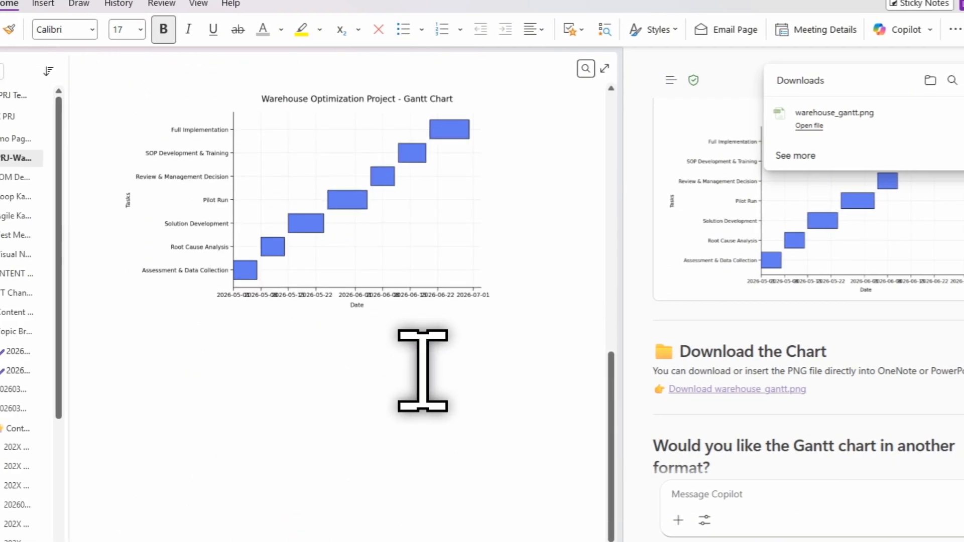
# Enlarge the pasted Gantt chart and move it slightly down to leave a gap below Related Documents
pyautogui.scroll(4, 422, 371)
pyautogui.click(427, 324)
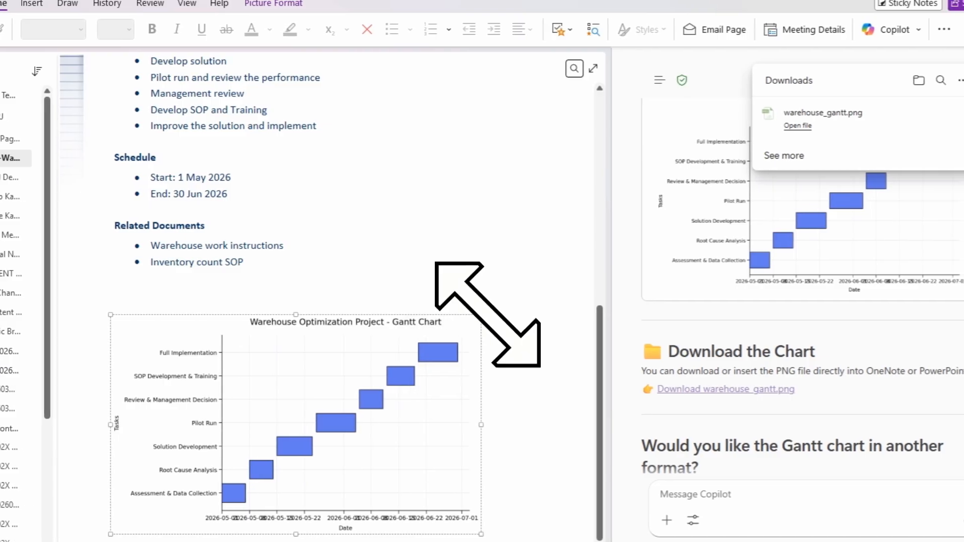
pyautogui.moveTo(481, 315); pyautogui.dragTo(530, 276)
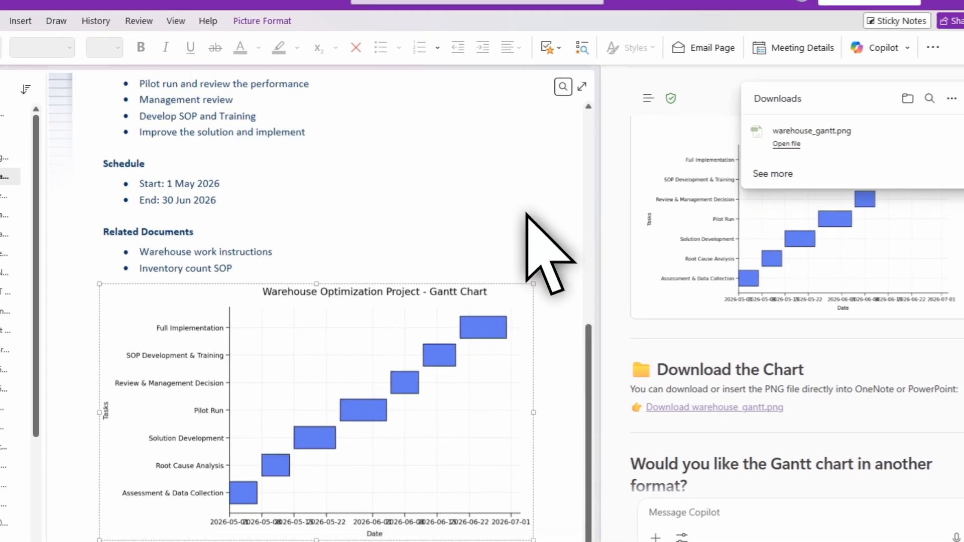
pyautogui.scroll(-3, 528, 216)
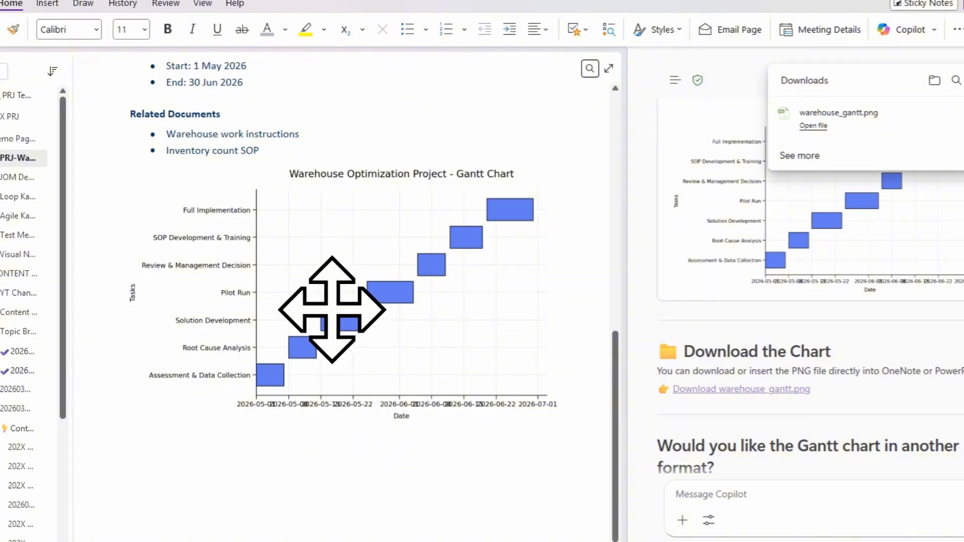
pyautogui.moveTo(332, 310); pyautogui.dragTo(346, 333)
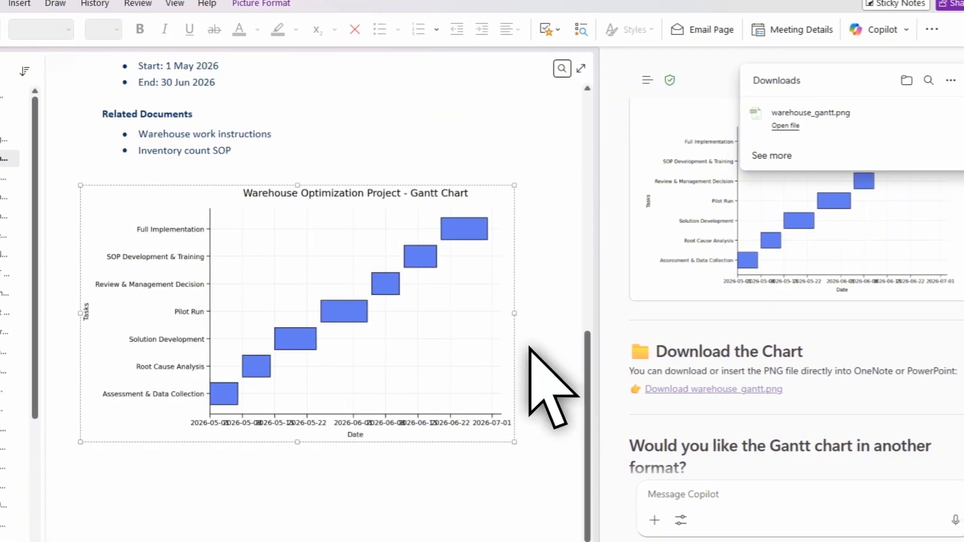
pyautogui.click(530, 348)
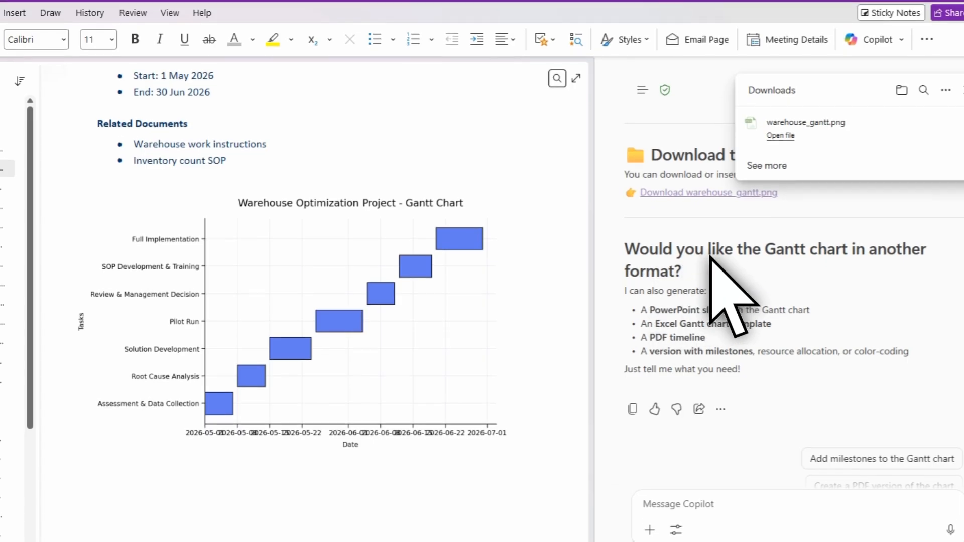
# Review the other Gantt chart formats Copilot offers and dismiss the downloads list
pyautogui.scroll(-3, 864, 315)
pyautogui.scroll(1, 790, 315)
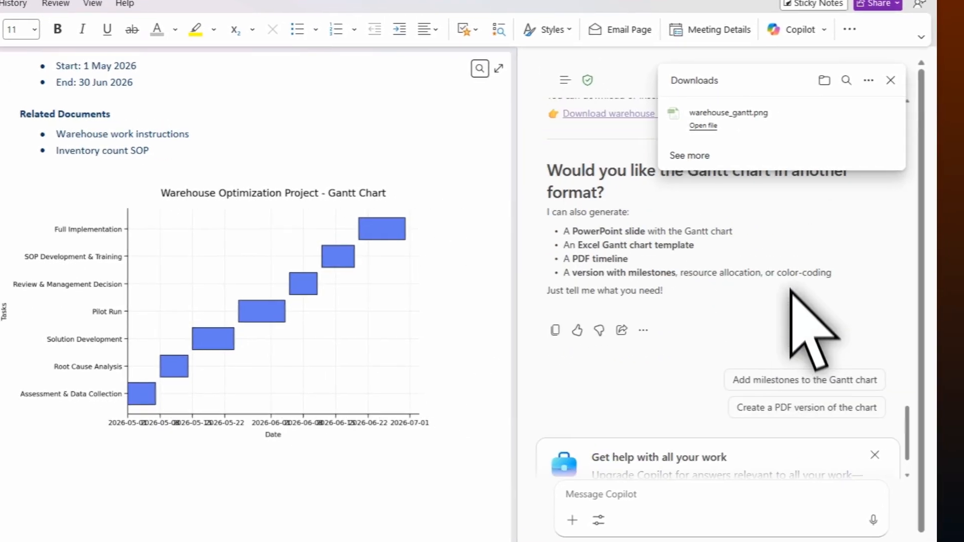
pyautogui.click(896, 81)
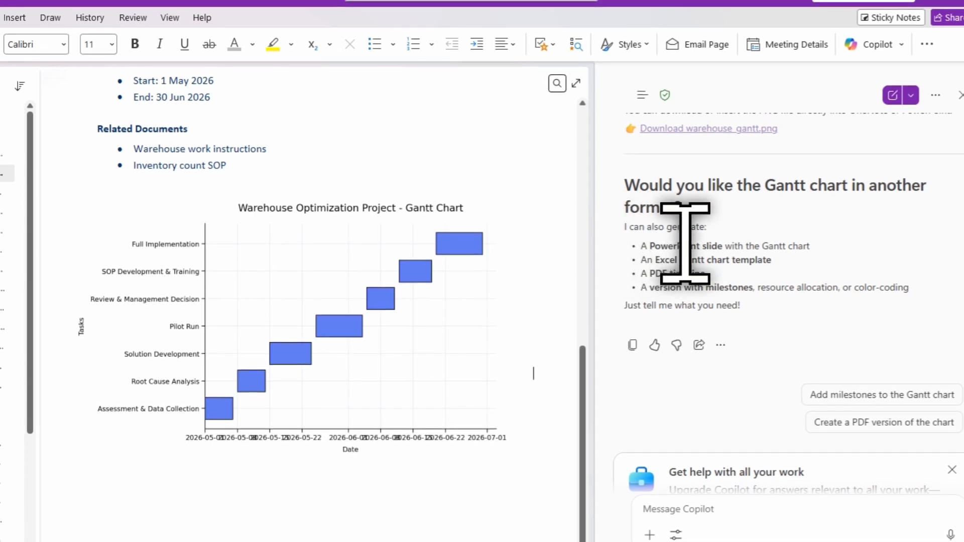
# Ask Copilot to create a PowerPoint slide with the Gantt chart, to present to top management for approval of this improvement project
pyautogui.moveTo(794, 242); pyautogui.dragTo(653, 252)
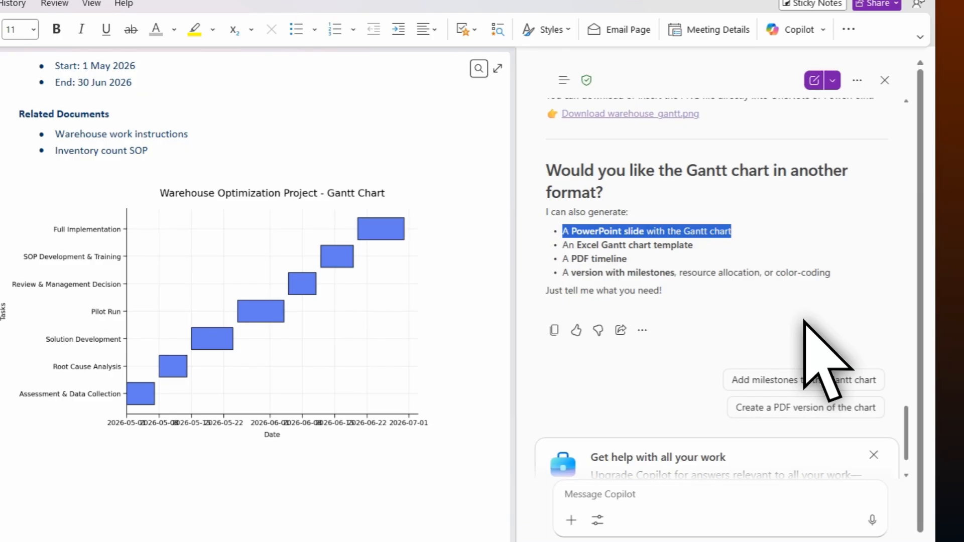
pyautogui.click(600, 495)
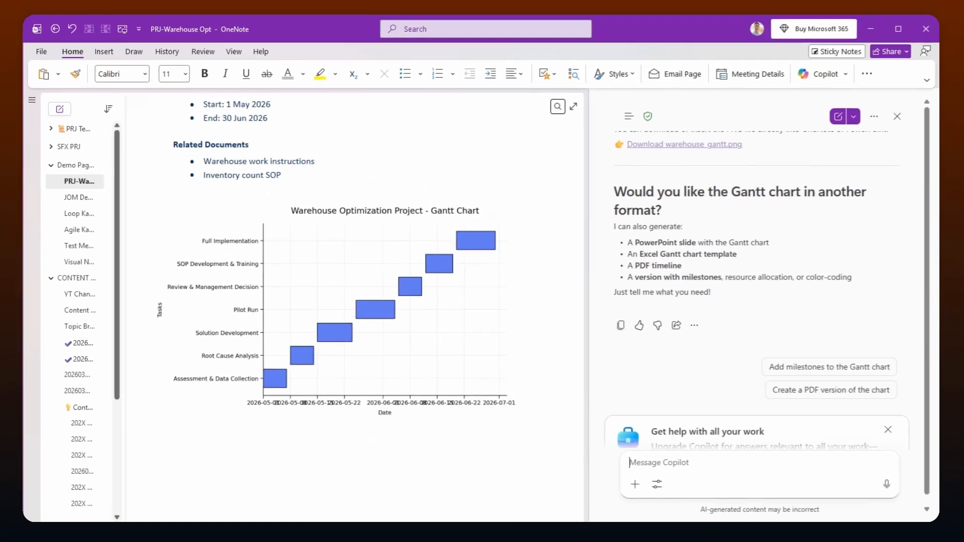
pyautogui.write('Crea')
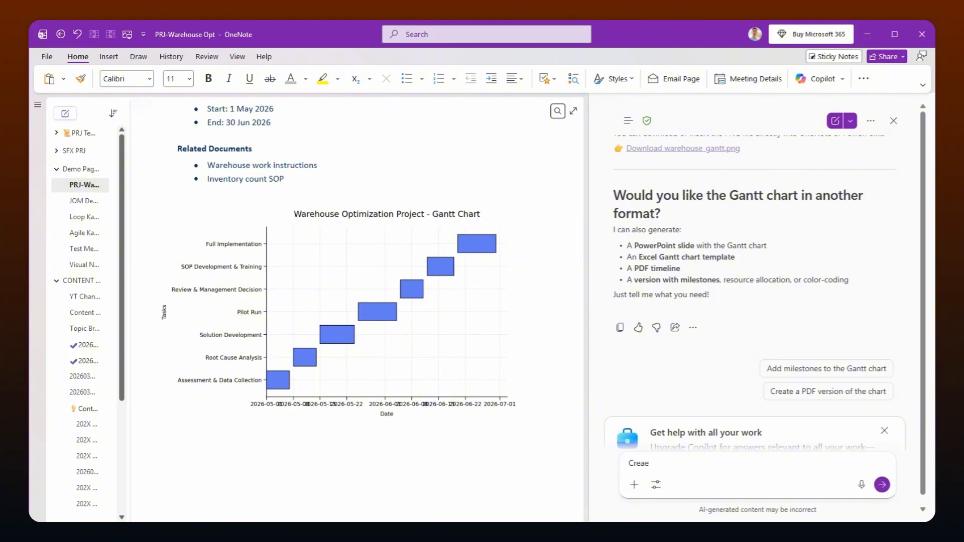
pyautogui.write('te A PowerPoint slide with the Gantt chart. The purpose of the s')
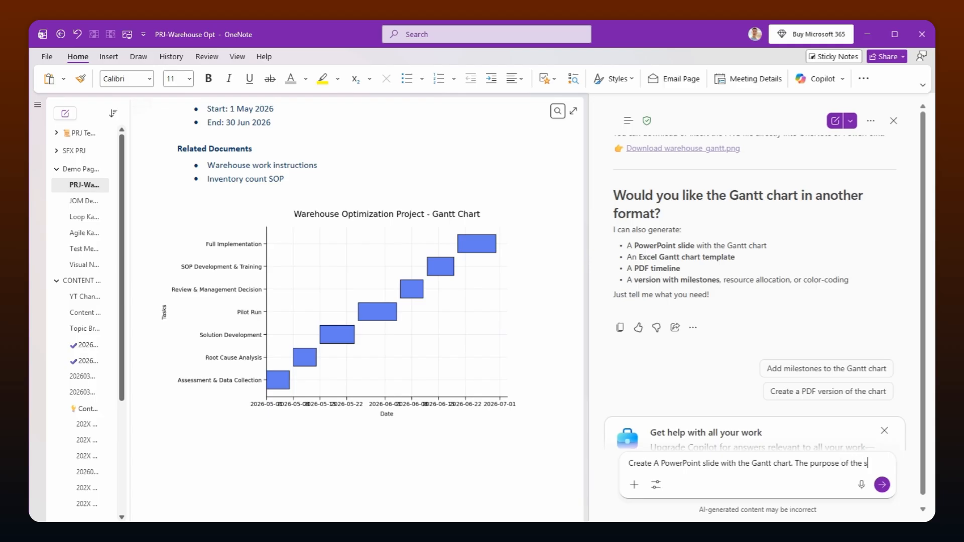
pyautogui.write('lide is to present to the top management for them to approve th')
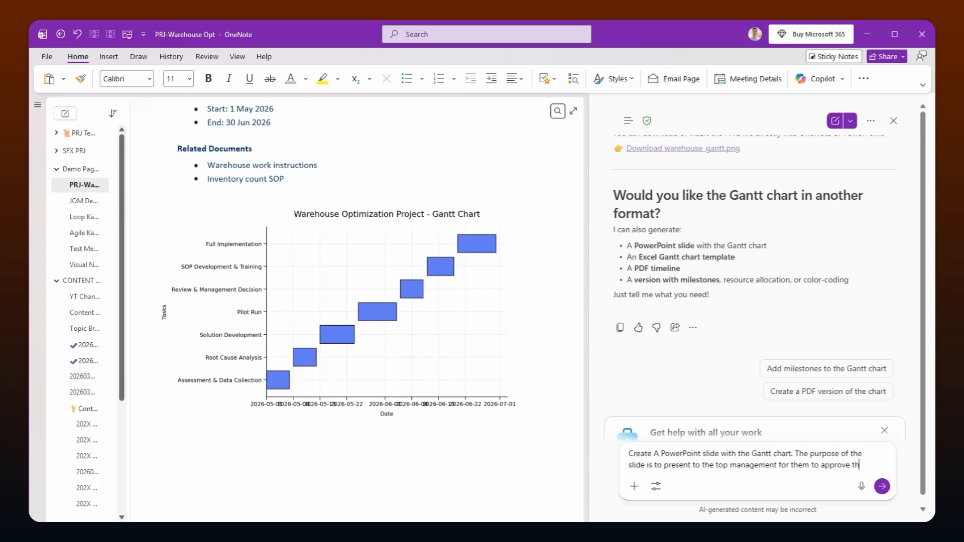
pyautogui.write('is improvement project.')
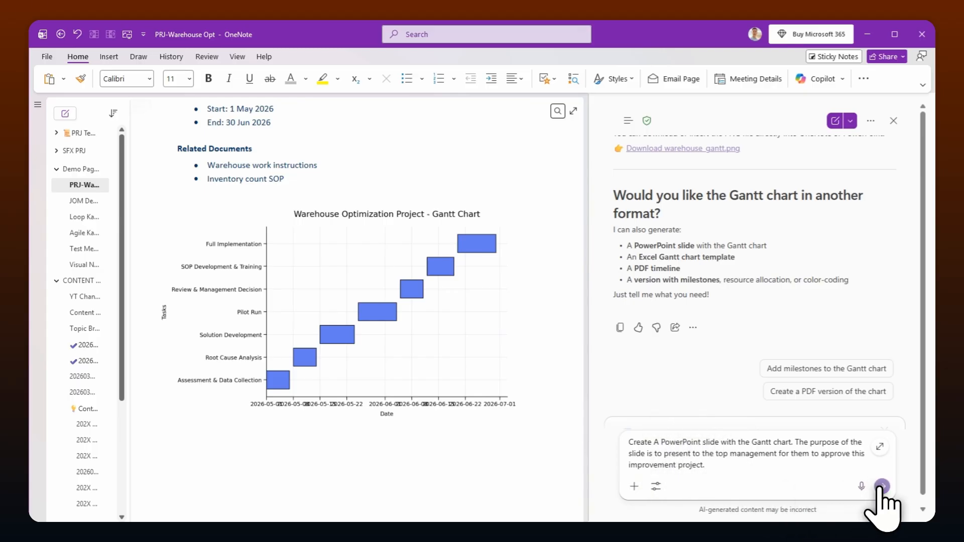
pyautogui.click(883, 486)
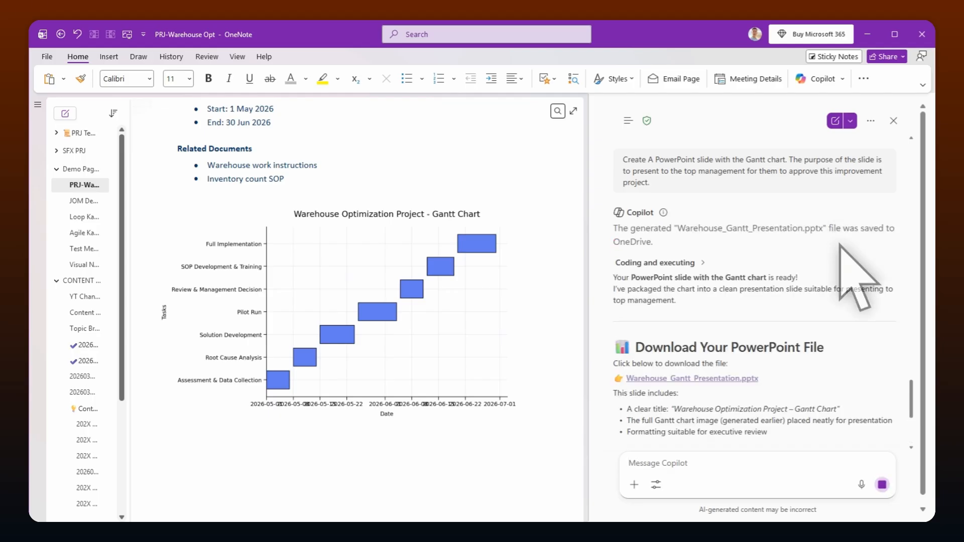
# Examine the PowerPoint download section and follow-up offers in Copilot's reply, dismissing the upgrade promotion
pyautogui.scroll(-1, 794, 293)
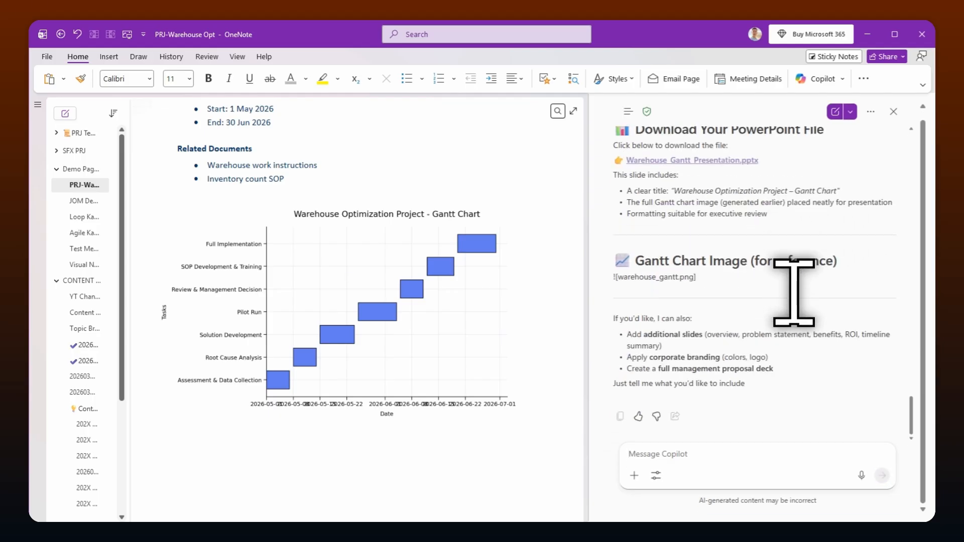
pyautogui.scroll(2, 794, 293)
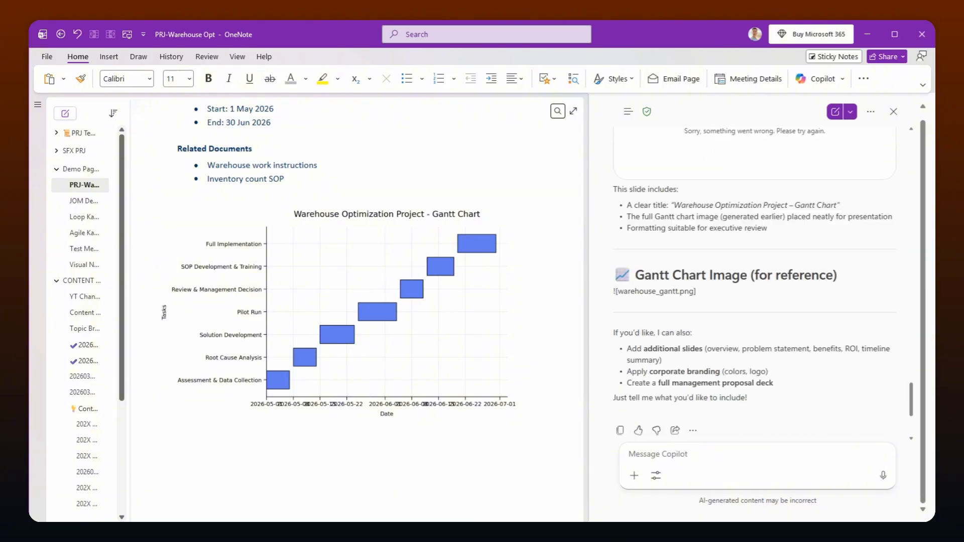
pyautogui.scroll(3, 771, 296)
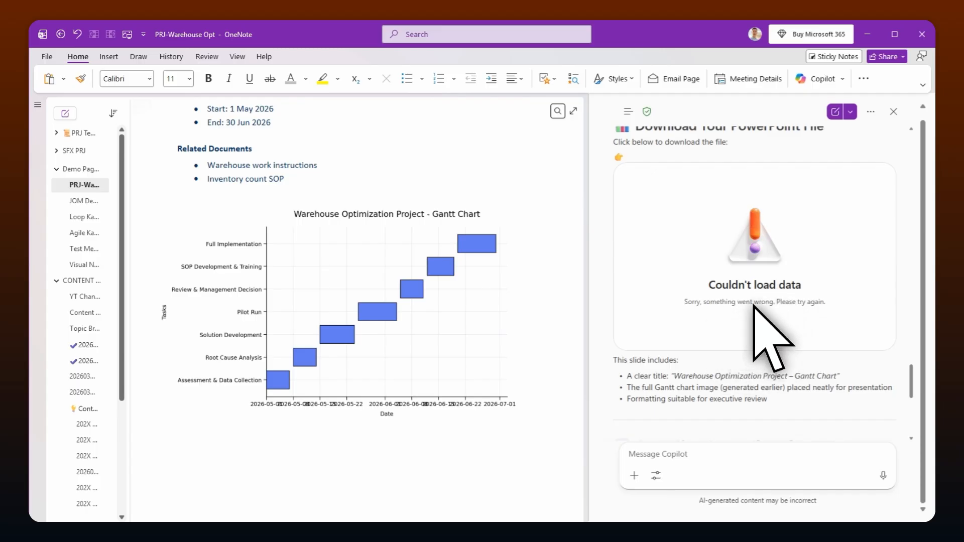
pyautogui.scroll(-3, 774, 299)
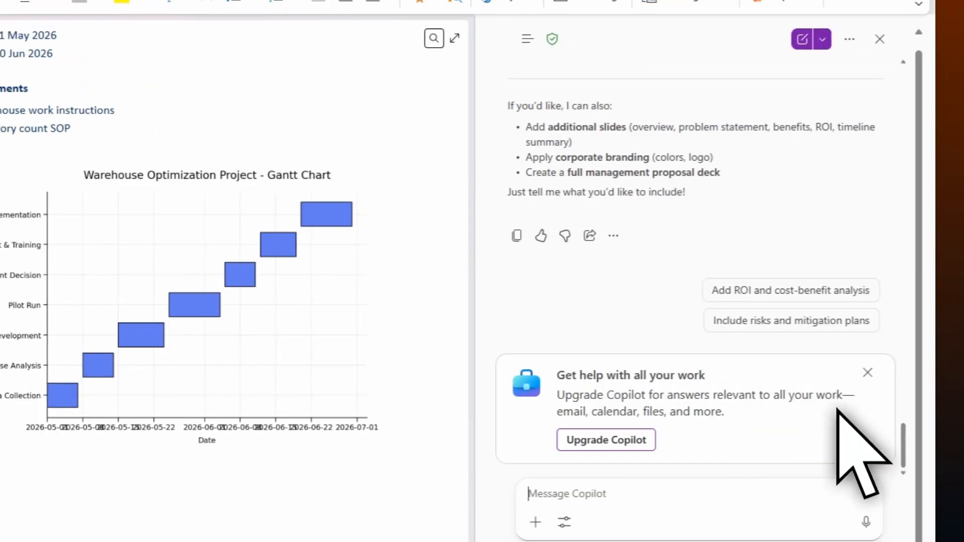
pyautogui.click(884, 420)
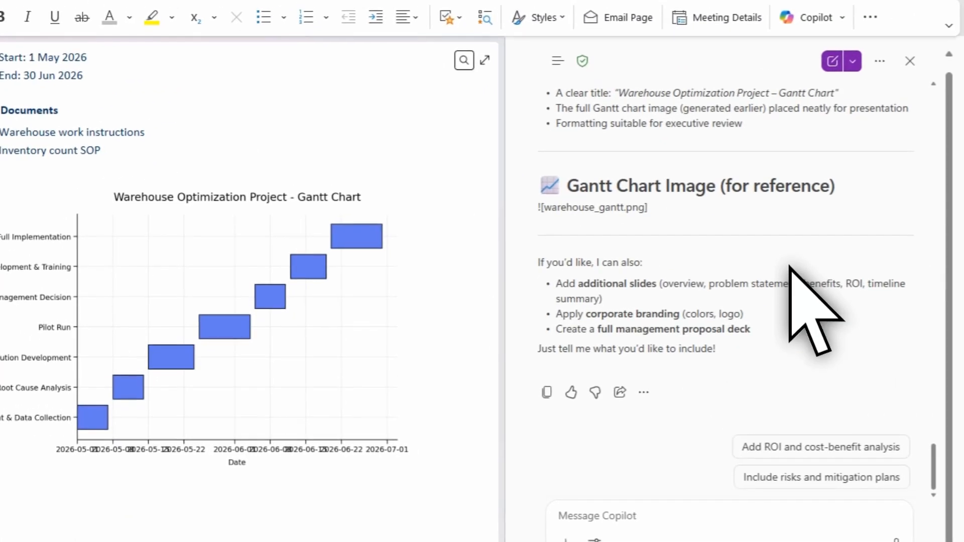
pyautogui.scroll(3, 799, 246)
pyautogui.scroll(-3, 799, 246)
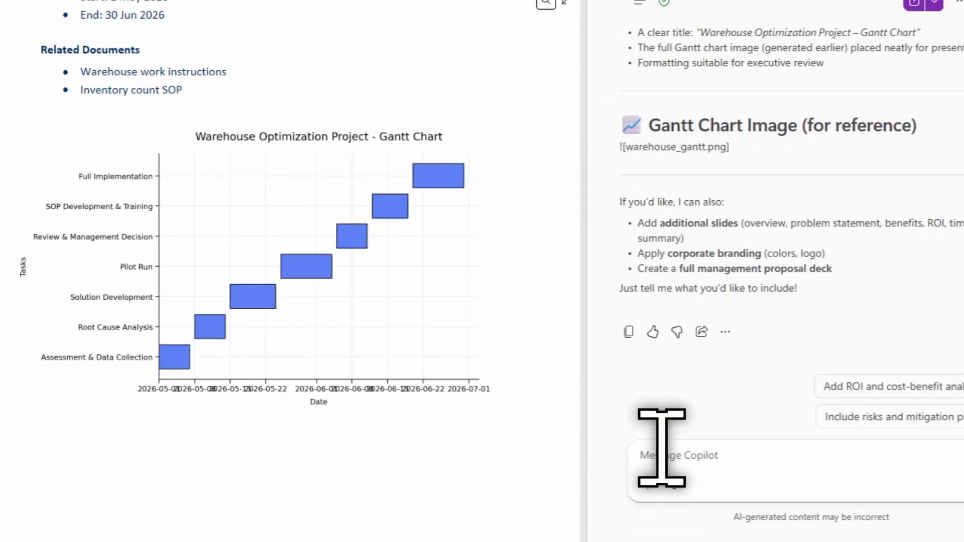
# Ask Copilot to "regenerate the powerpoint file again"
pyautogui.click(662, 448)
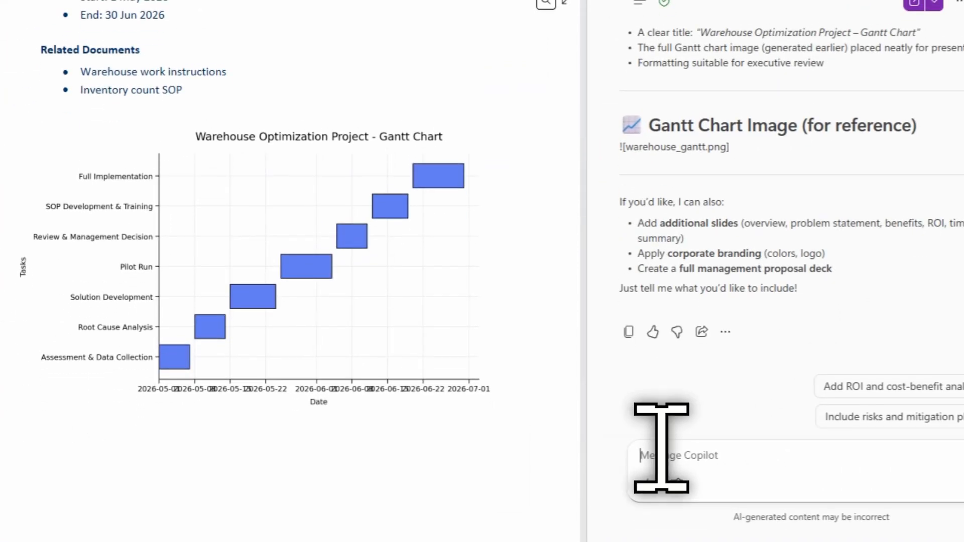
pyautogui.write('regenerate the powerpoint file again')
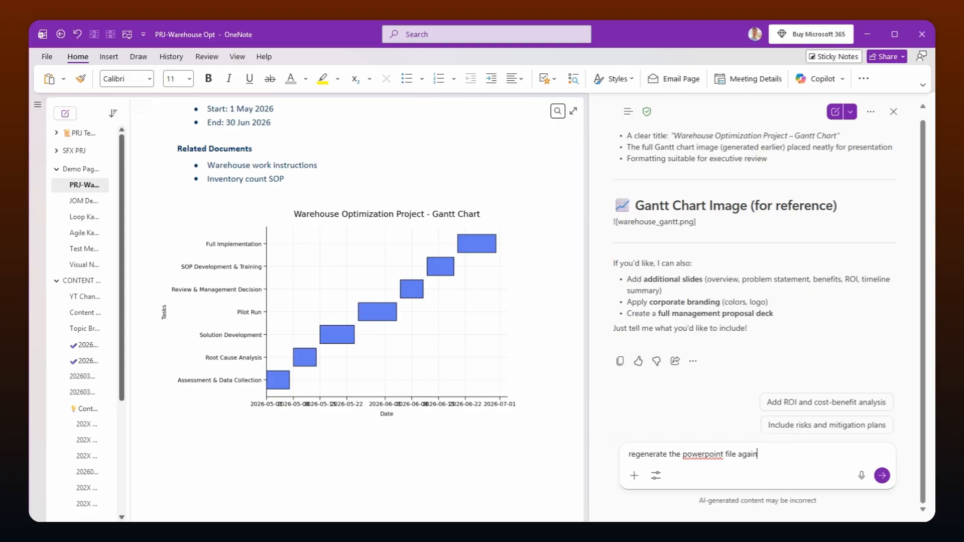
pyautogui.press('Return')
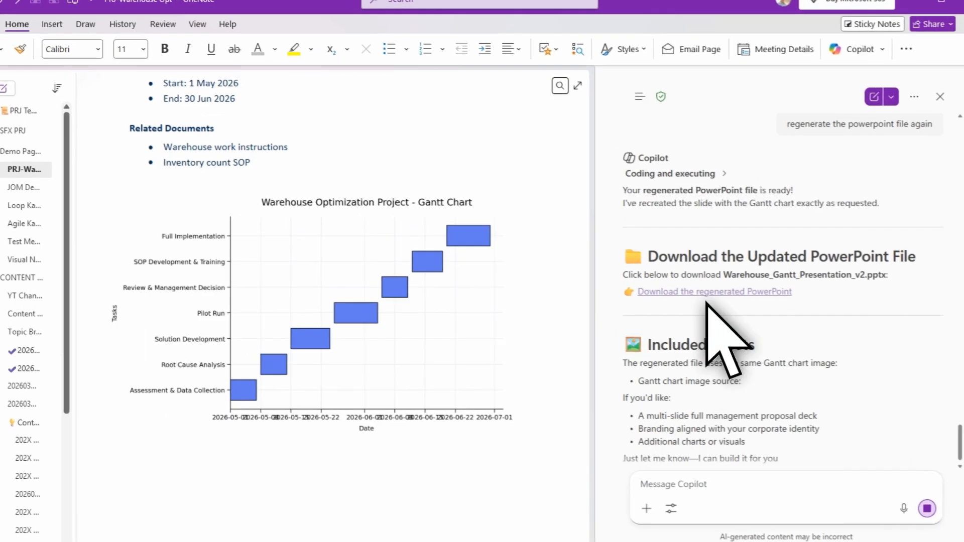
# Download the regenerated Warehouse_Gantt_Presentation_v2.pptx, open it to check the slide, and return to Copilot's reply
pyautogui.click(729, 292)
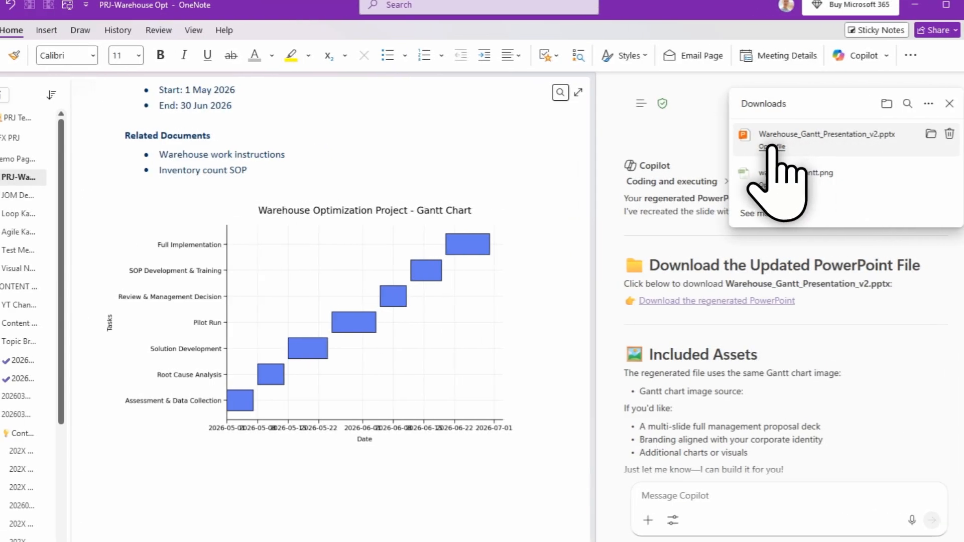
pyautogui.click(771, 147)
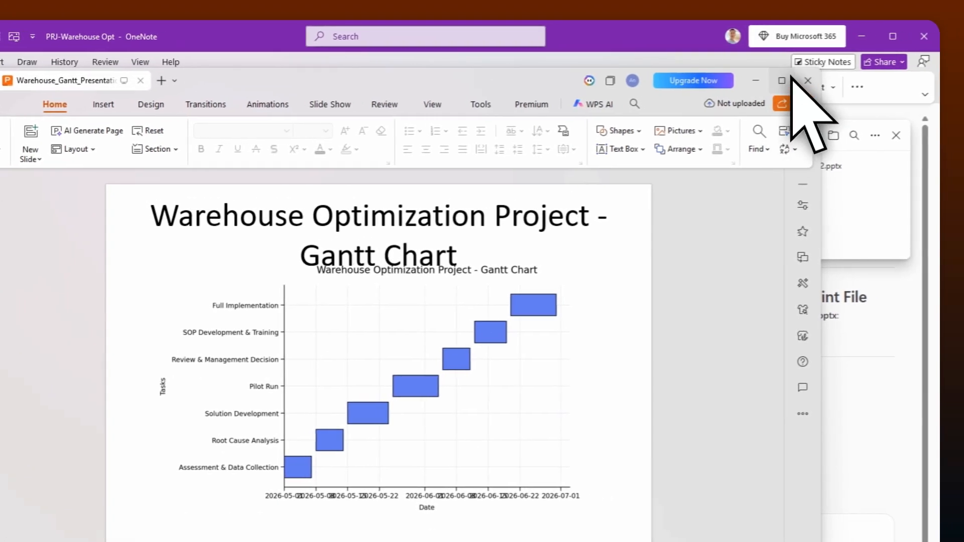
pyautogui.click(803, 80)
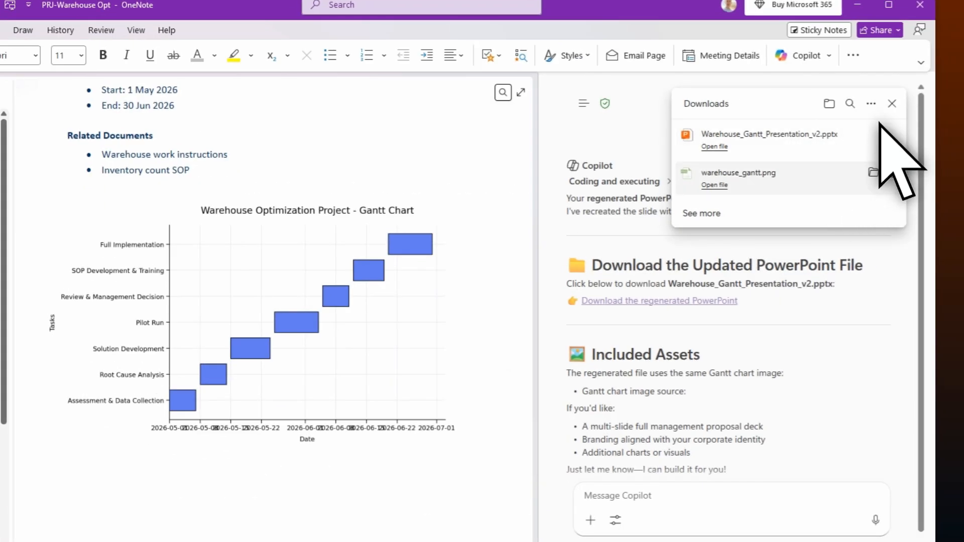
pyautogui.scroll(-3, 730, 357)
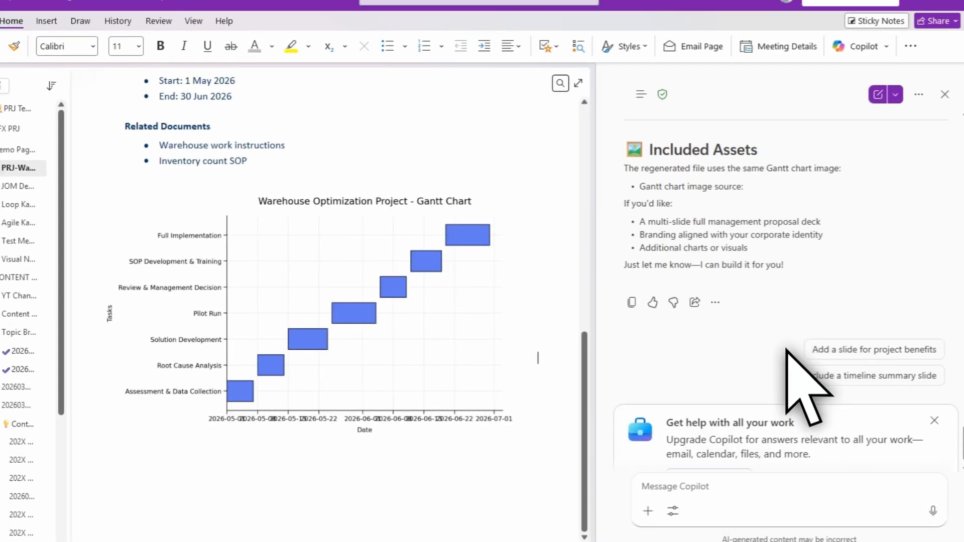
# Dismiss the upgrade promotion and begin a new Copilot message with "generate a presentation outline"
pyautogui.scroll(-1, 786, 347)
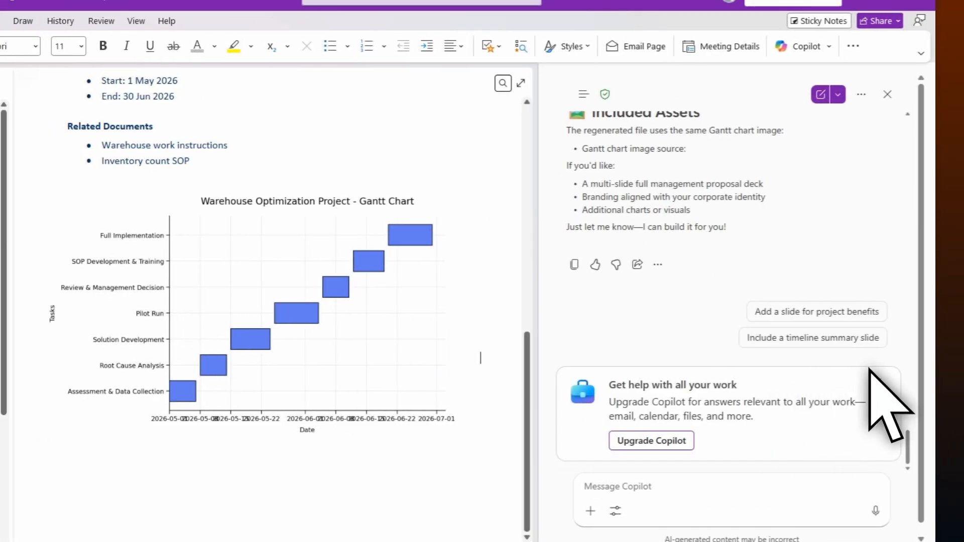
pyautogui.click(877, 382)
pyautogui.scroll(4, 685, 437)
pyautogui.scroll(-3, 684, 440)
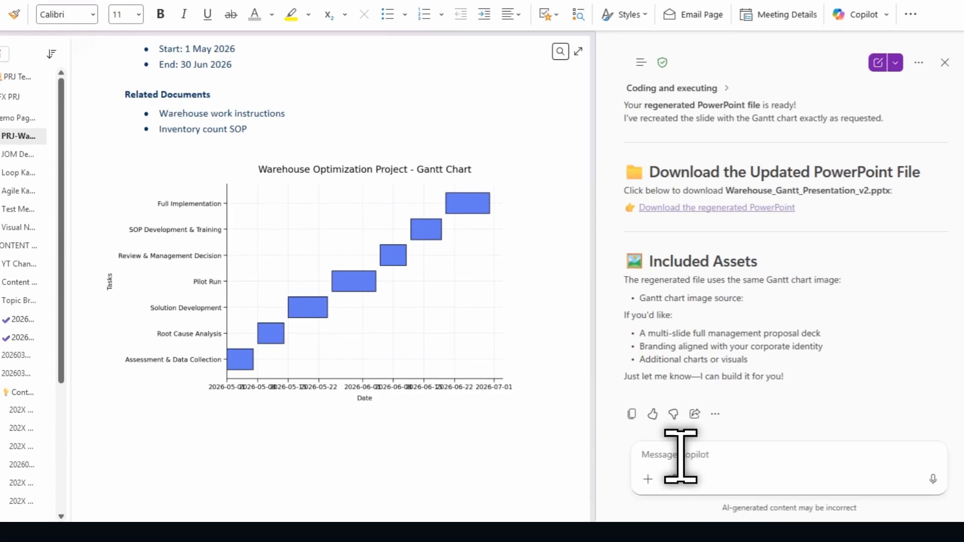
pyautogui.click(620, 486)
pyautogui.write('genr')
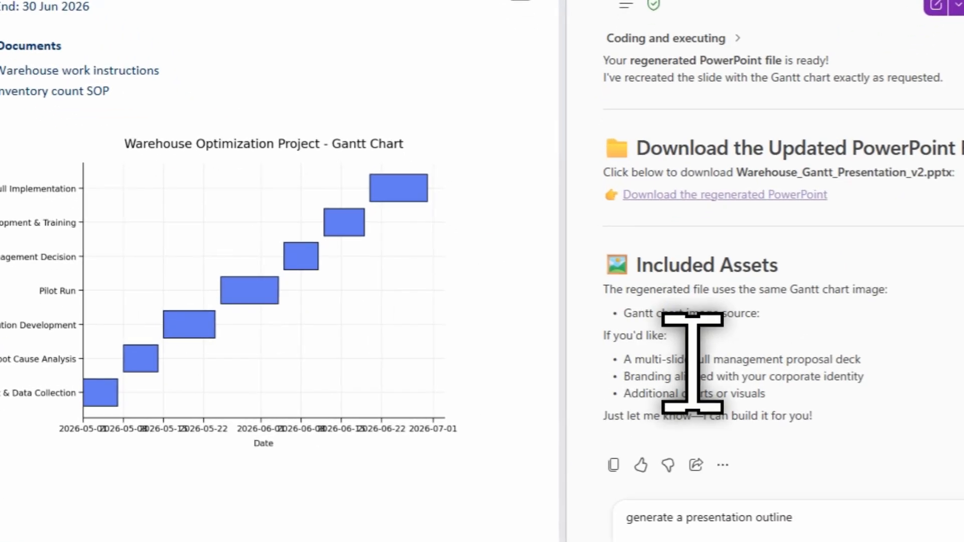
# Preview the first generated Warehouse_Gantt_Presentation.pptx in the chat and page through to its third slide
pyautogui.scroll(5, 674, 361)
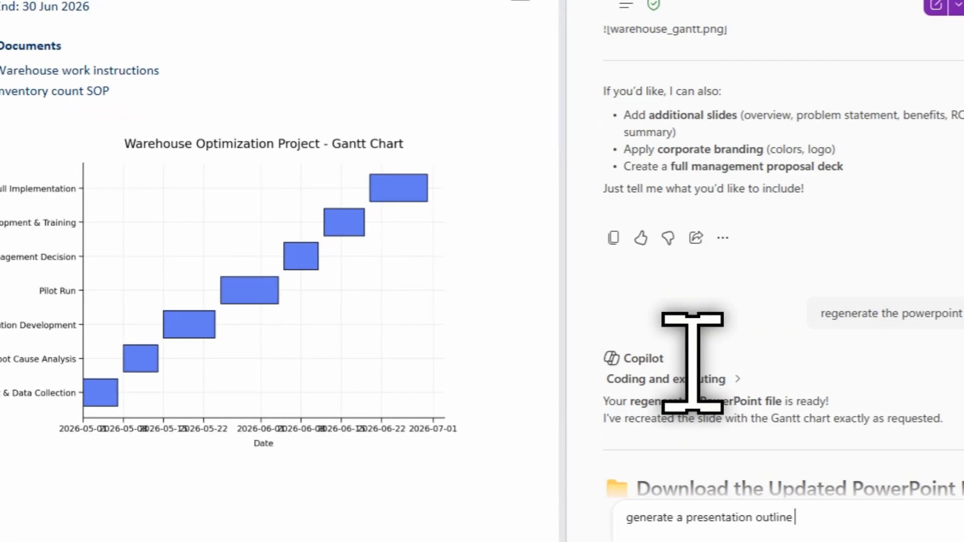
pyautogui.scroll(8, 693, 364)
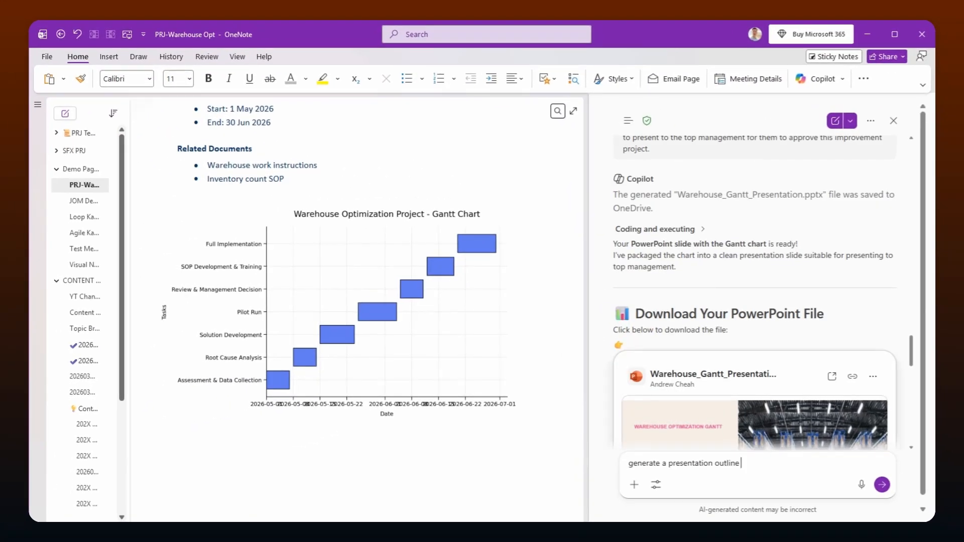
pyautogui.scroll(-3, 693, 363)
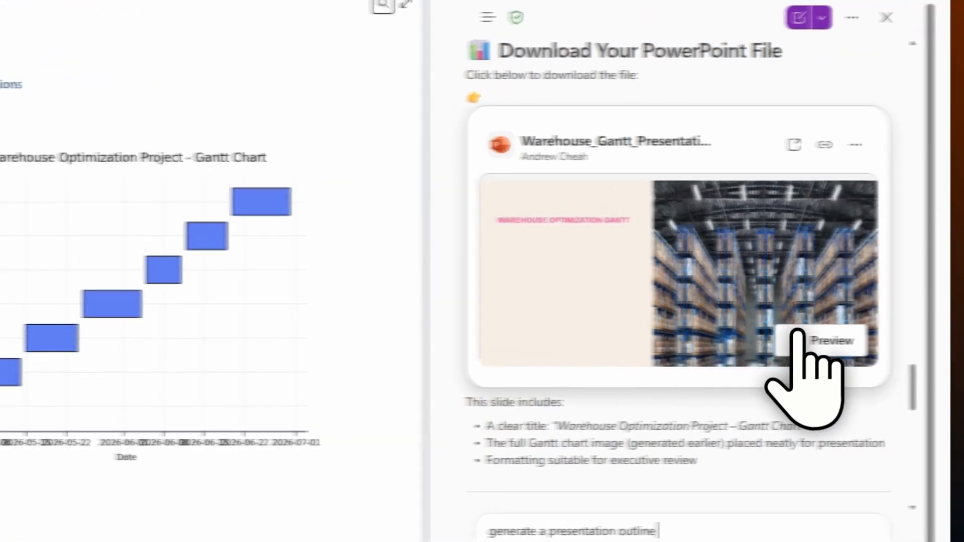
pyautogui.click(798, 335)
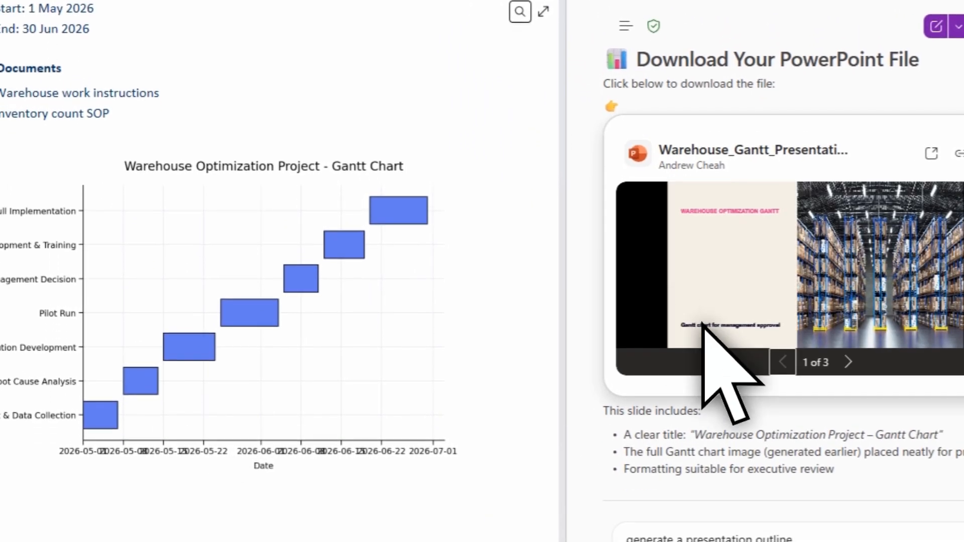
pyautogui.click(796, 343)
pyautogui.click(796, 343)
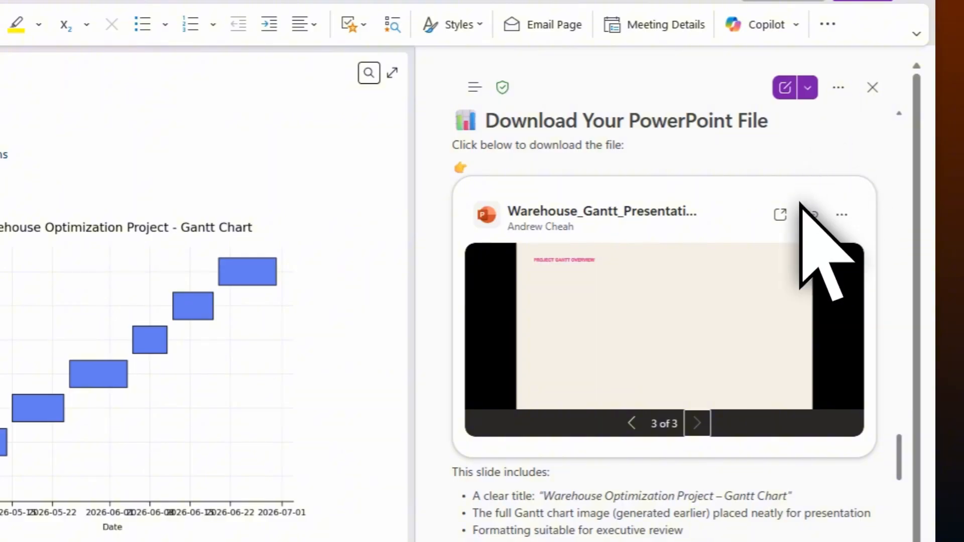
# Copy the sentence stating the slide's purpose from the earlier PowerPoint request in the Copilot chat
pyautogui.scroll(5, 801, 206)
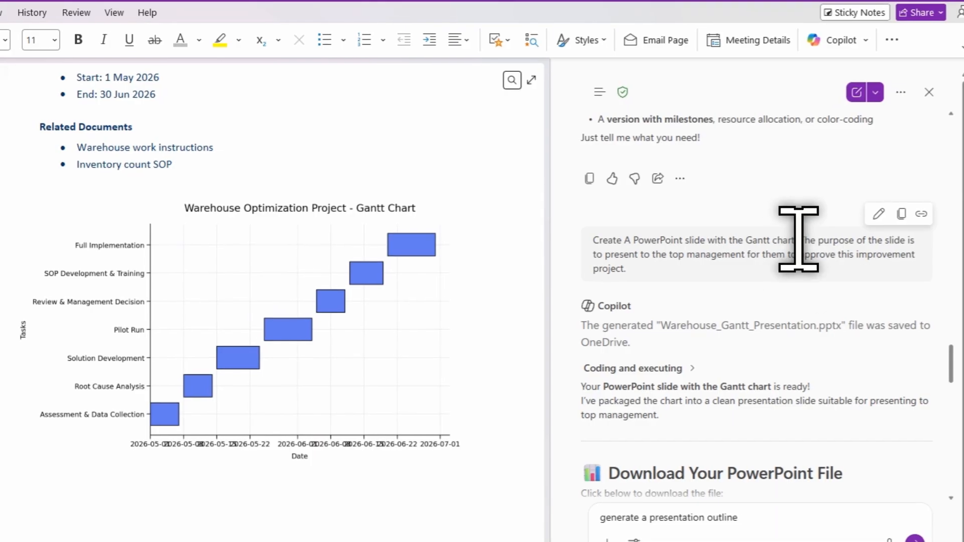
pyautogui.moveTo(716, 267); pyautogui.dragTo(710, 292)
pyautogui.moveTo(794, 257); pyautogui.dragTo(792, 268)
pyautogui.hotkey('ctrl', 'c')
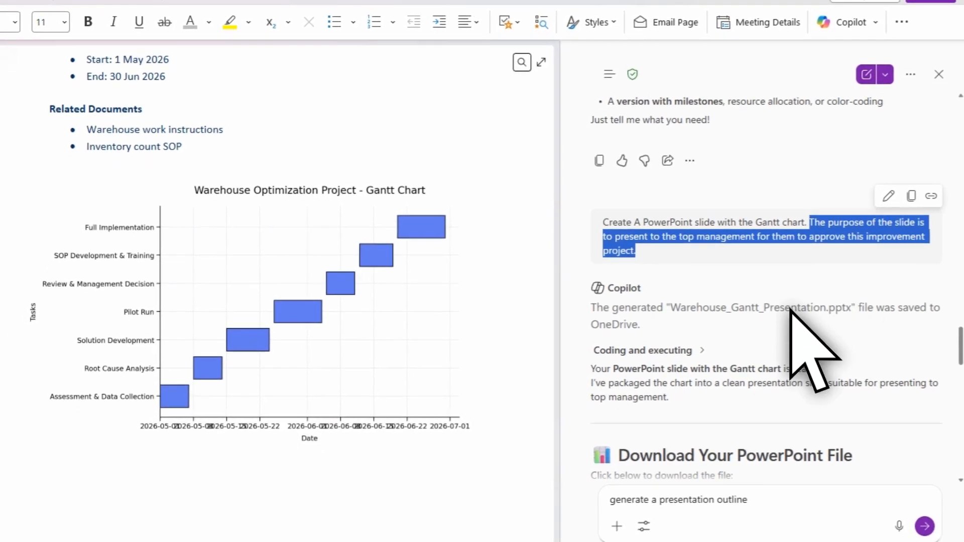
# Ask Copilot to "generate a presentation outline with the purpose of the slide is to present to the top management for them to approve this improvement project."
pyautogui.scroll(-10, 804, 352)
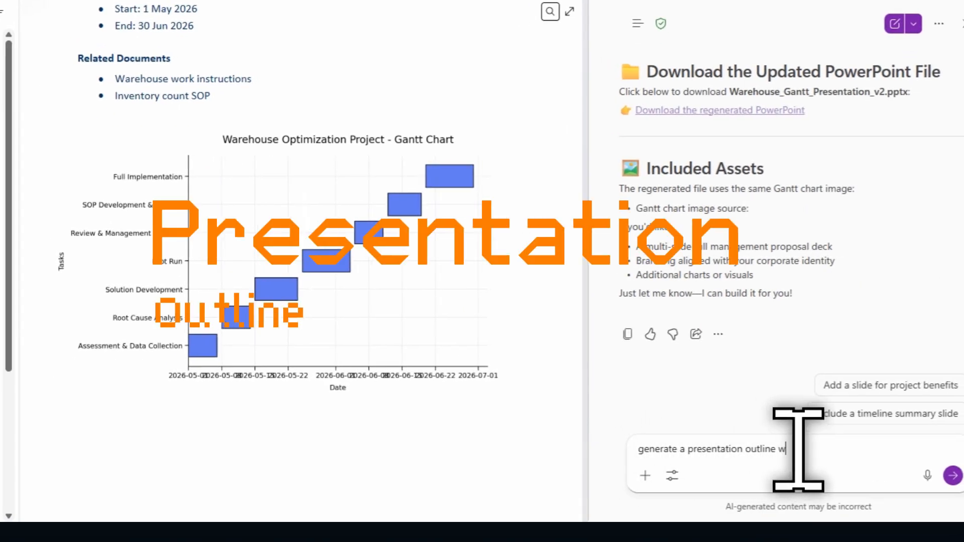
pyautogui.write('ith')
pyautogui.hotkey('ctrl', 'v')
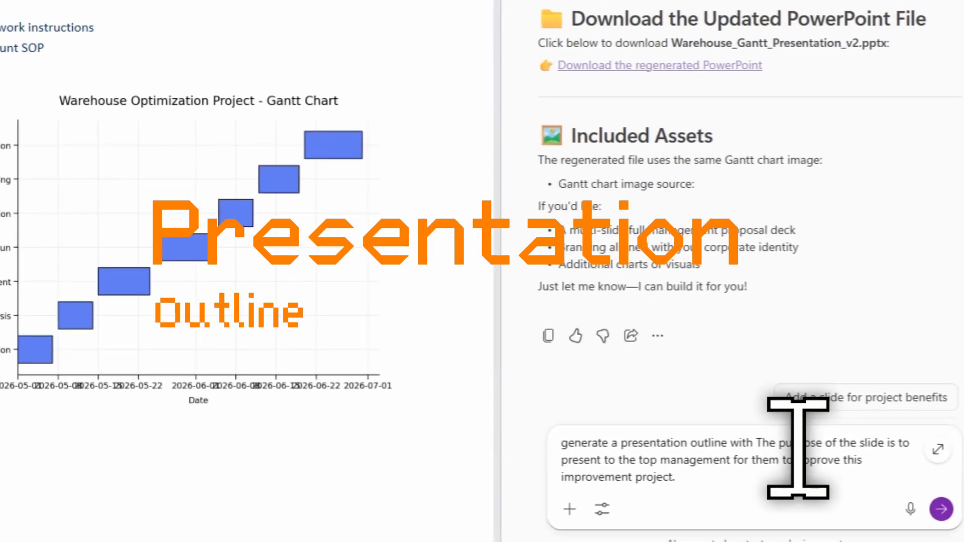
pyautogui.press('BackSpace')
pyautogui.write('t')
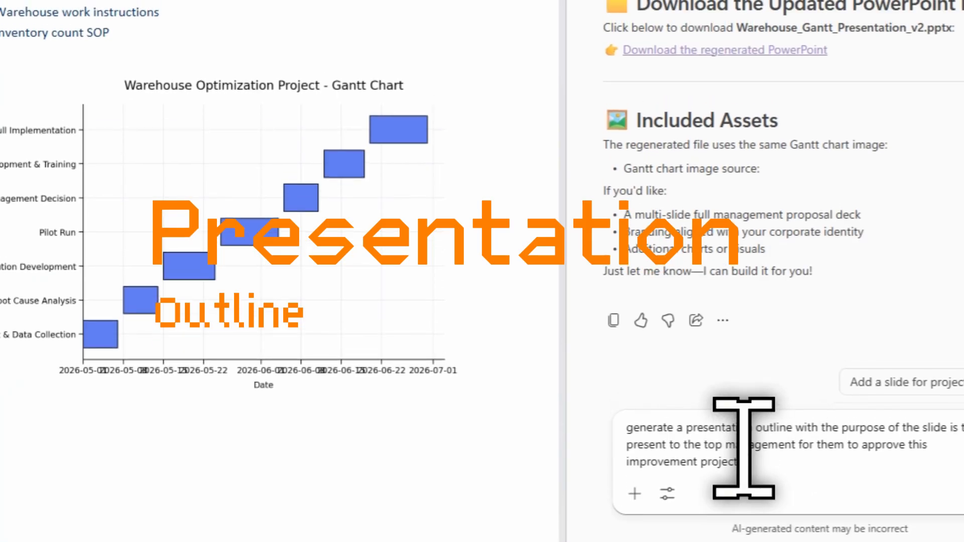
pyautogui.click(854, 467)
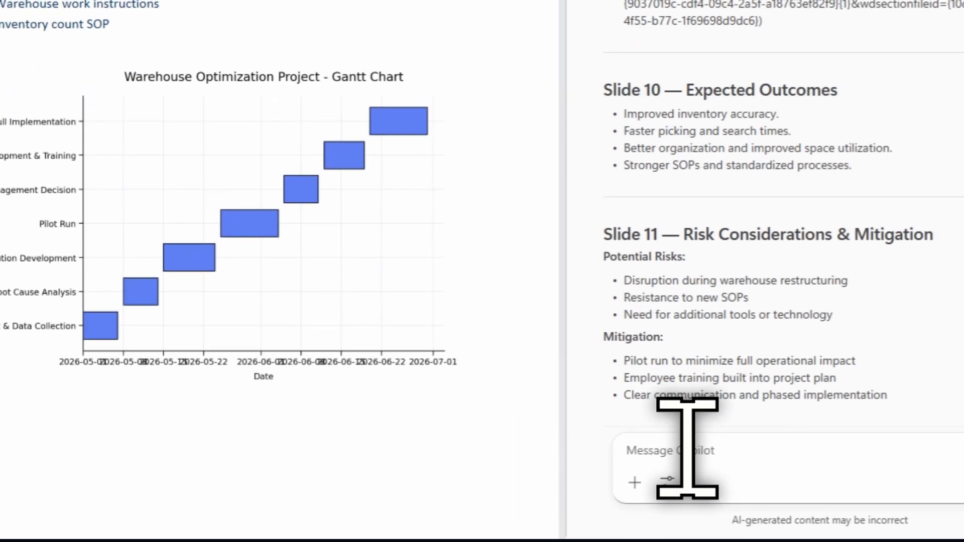
# Ask Copilot to draft an email inviting the team members to the kickstart meeting with a clear agenda, on 2 Apr 2026 3pm in War Room 2
pyautogui.write('Draft an email to')
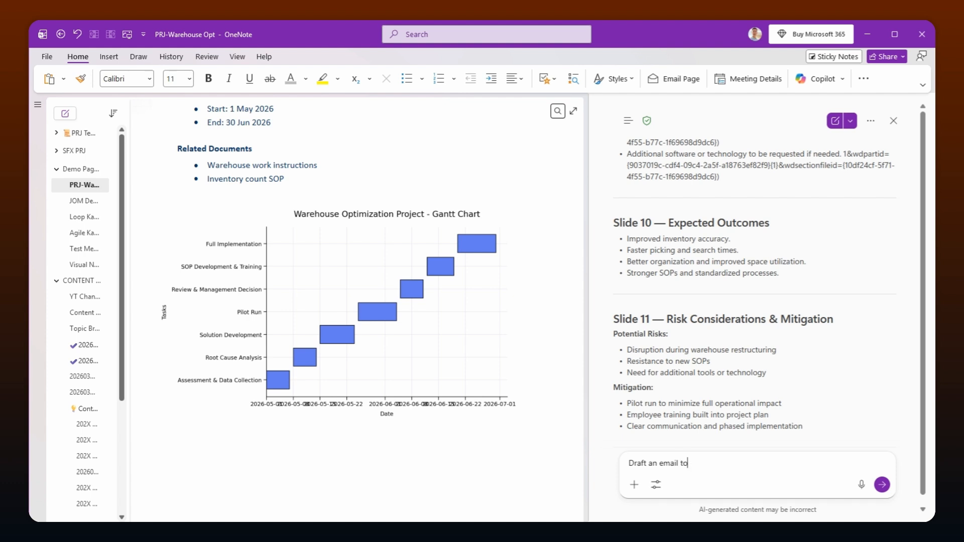
pyautogui.write('the')
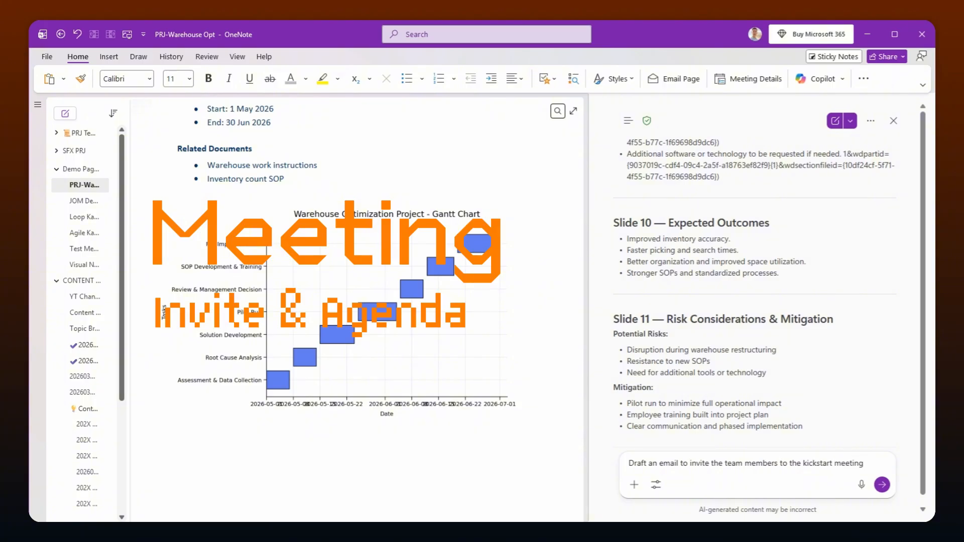
pyautogui.write('w')
pyautogui.write('a')
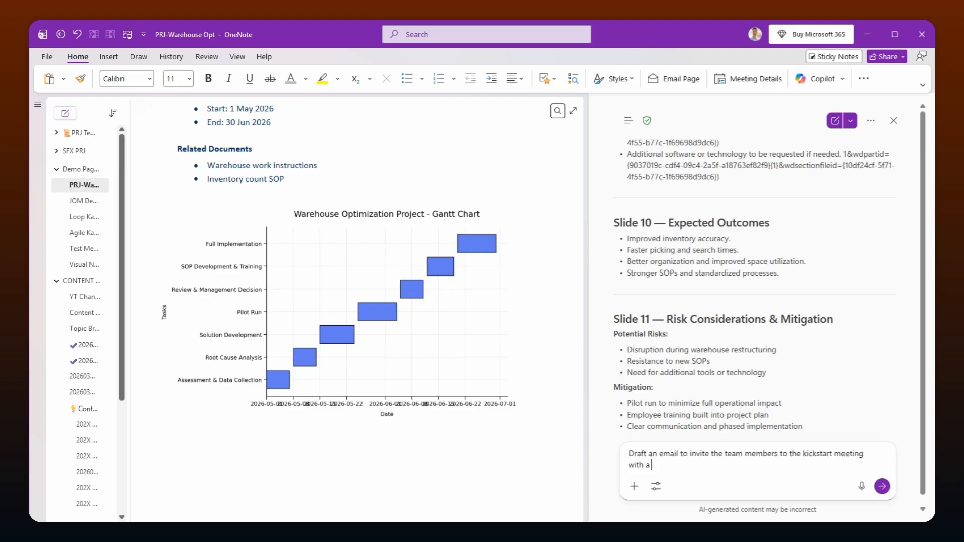
pyautogui.write(' clear agenda. Meeting date us')
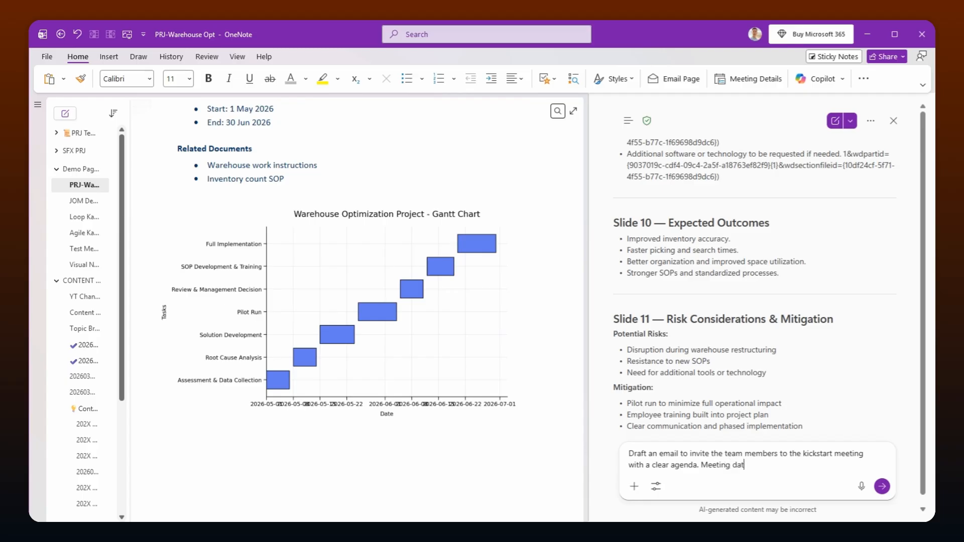
pyautogui.press('BackSpace')
pyautogui.press('BackSpace')
pyautogui.write('is 2 Apr 2026 3pm in War ')
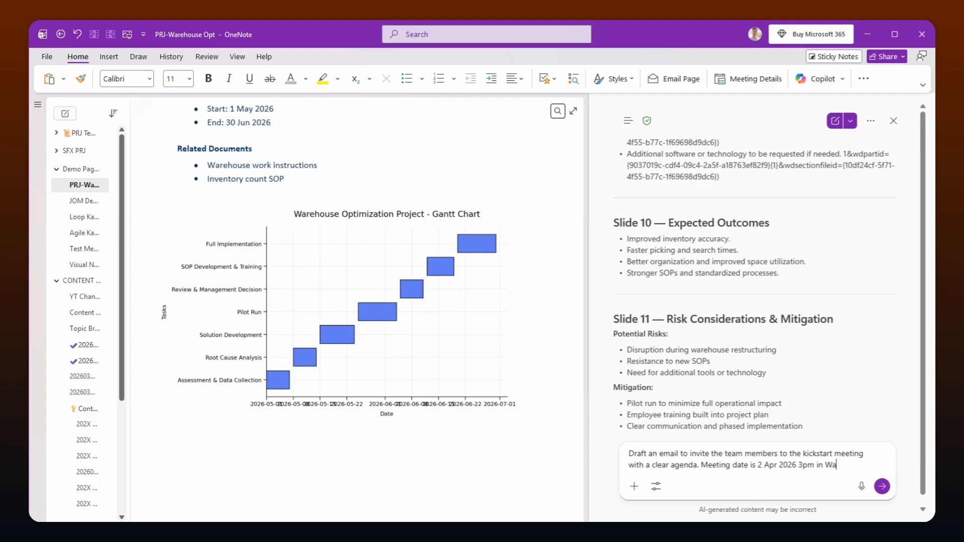
pyautogui.write('Room 2')
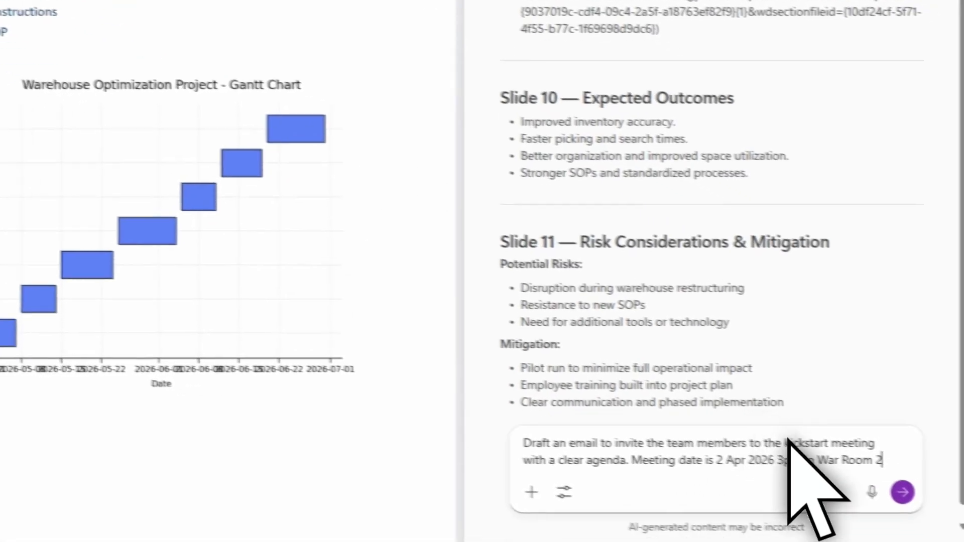
pyautogui.click(847, 485)
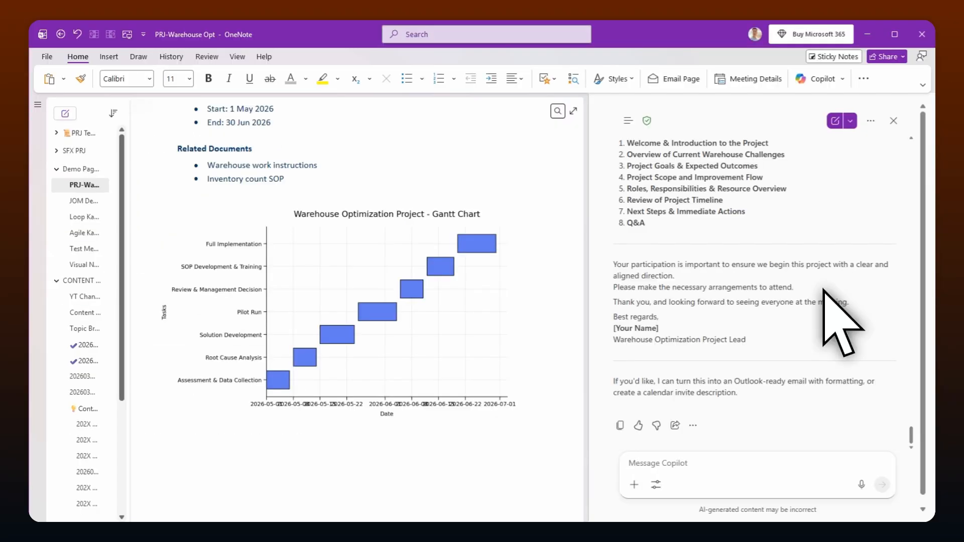
# Review the drafted kickstart meeting invitation from subject and agenda through the closing, and dismiss the upgrade promotion
pyautogui.scroll(3, 774, 266)
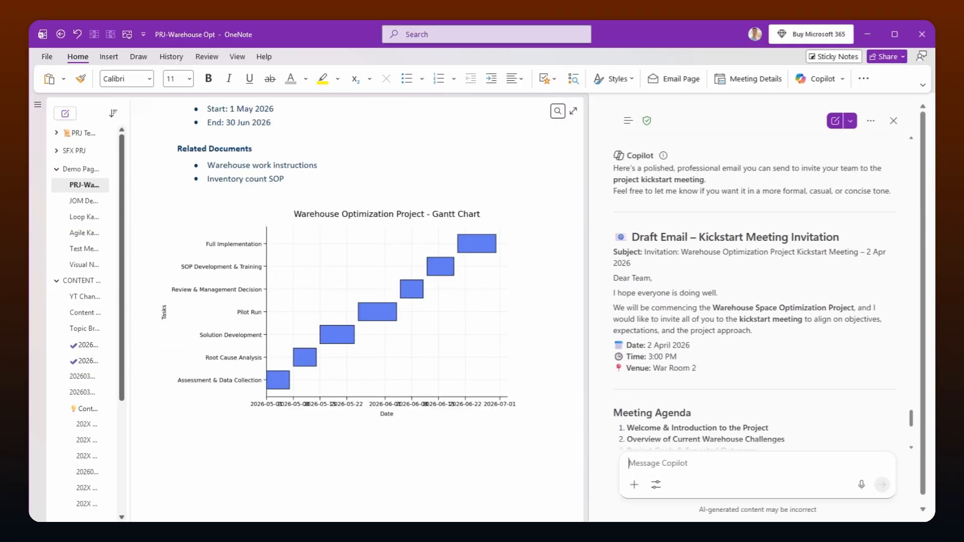
pyautogui.scroll(-3, 775, 266)
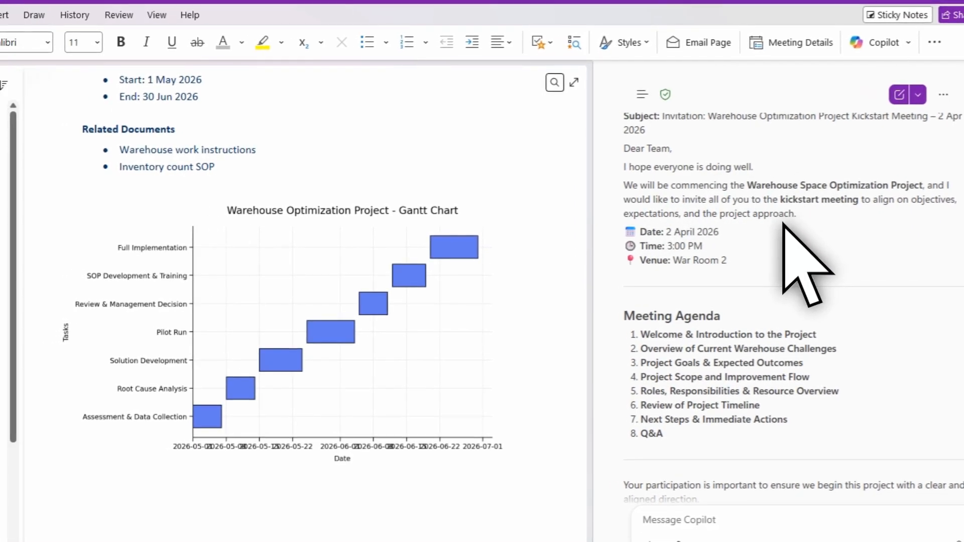
pyautogui.scroll(-3, 758, 218)
pyautogui.scroll(-3, 783, 223)
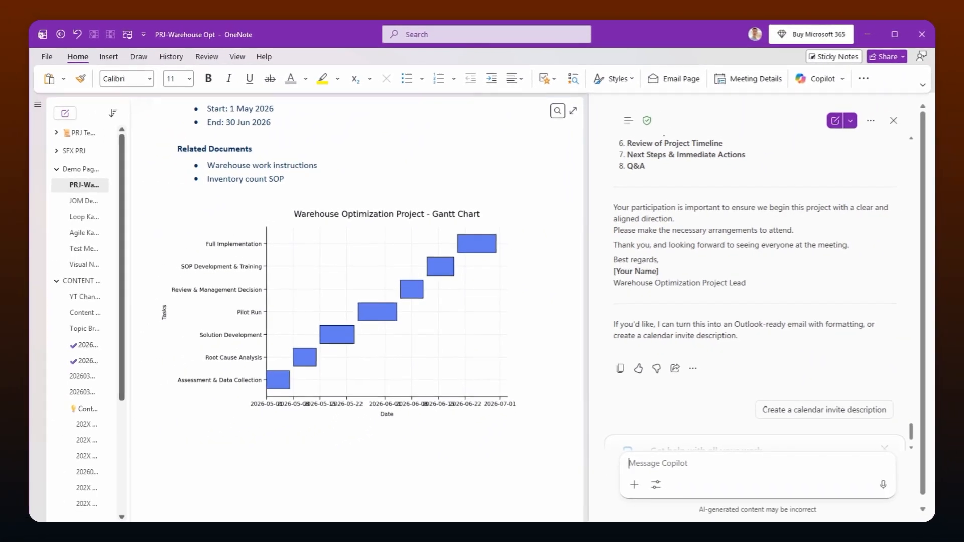
pyautogui.scroll(-2, 796, 224)
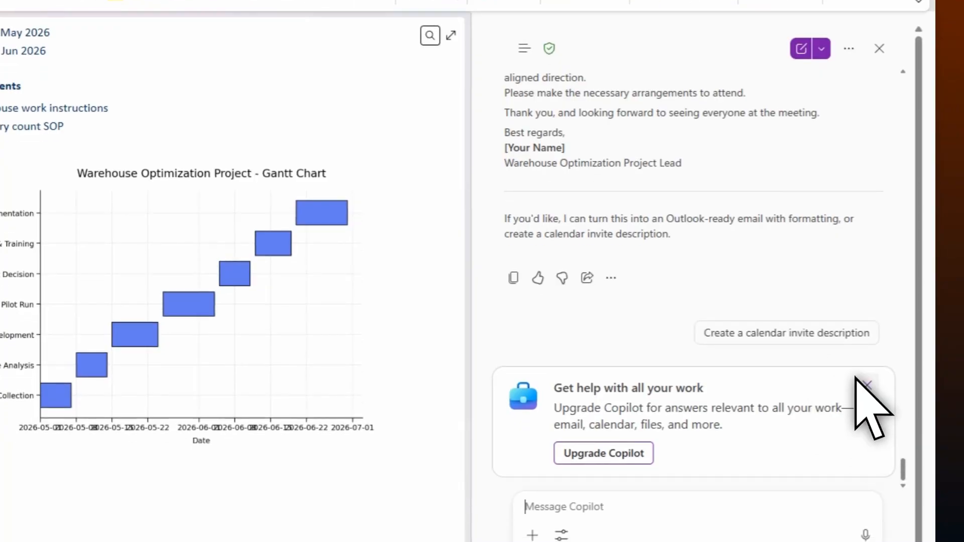
pyautogui.click(925, 410)
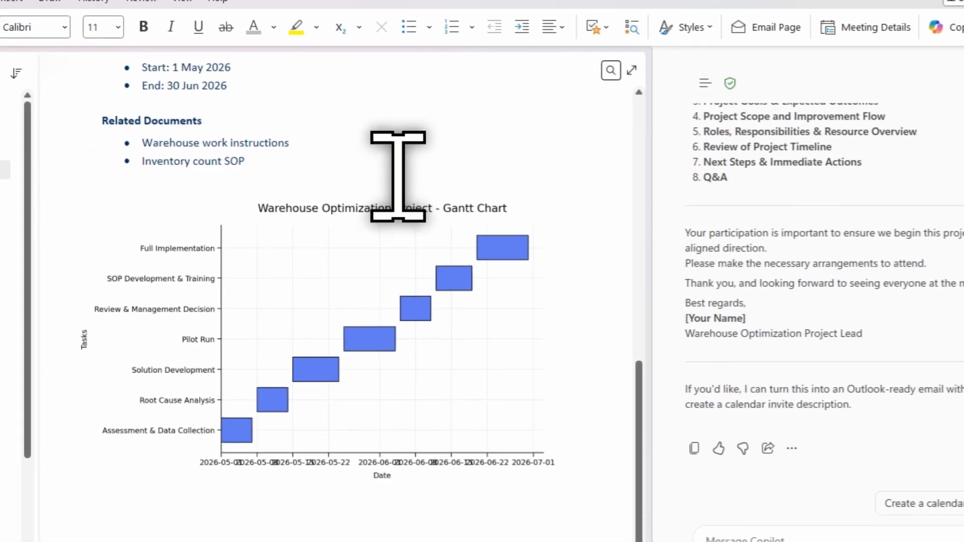